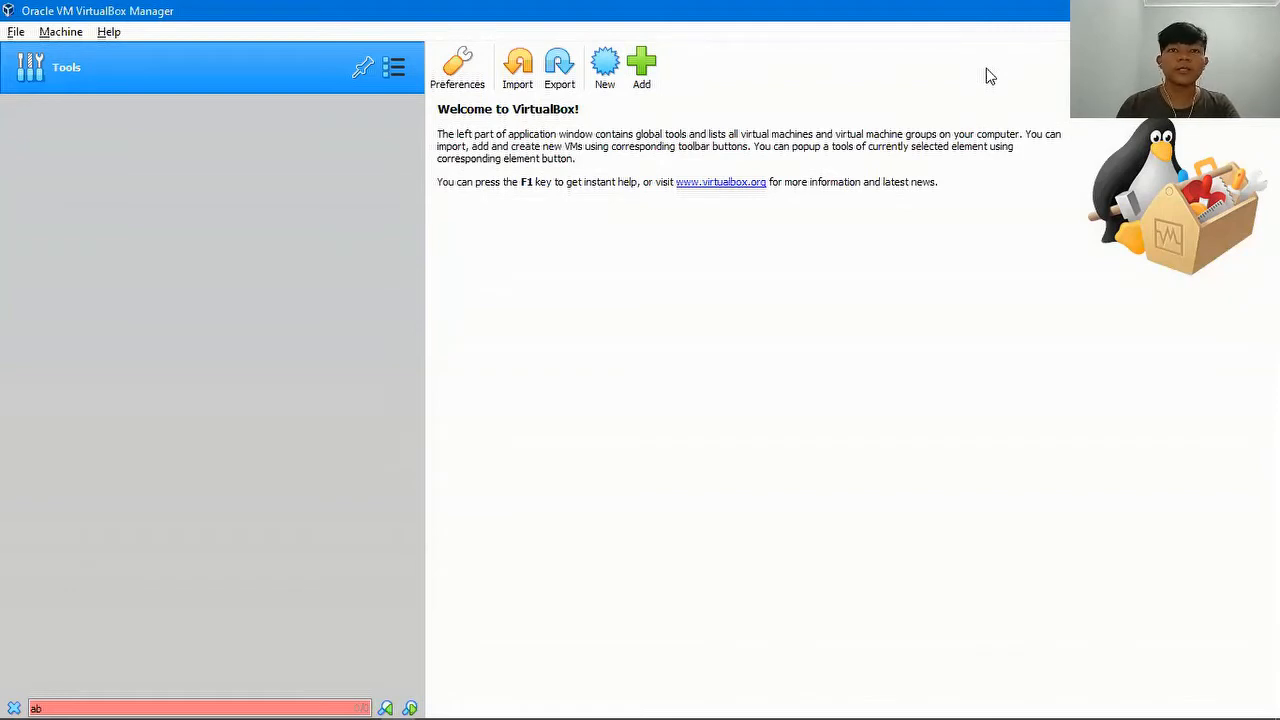
{"action": "key", "text": "super"}
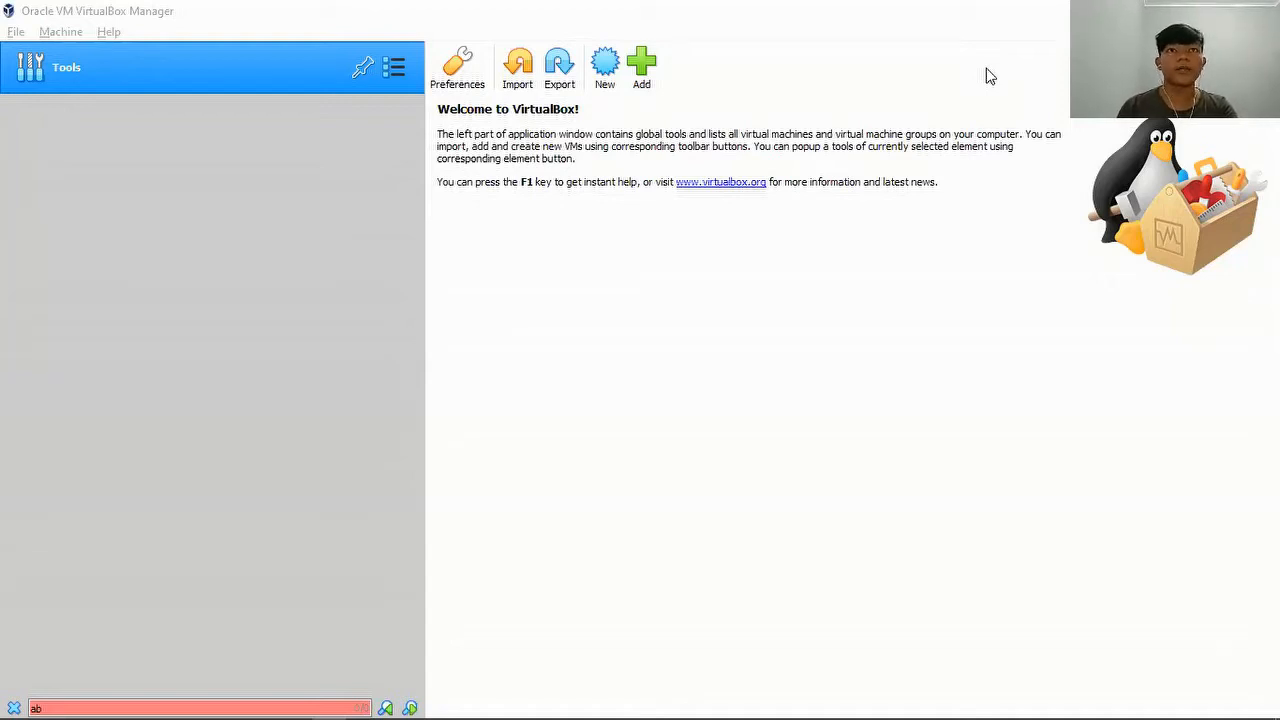
{"action": "left_click", "coordinate": [987, 76]}
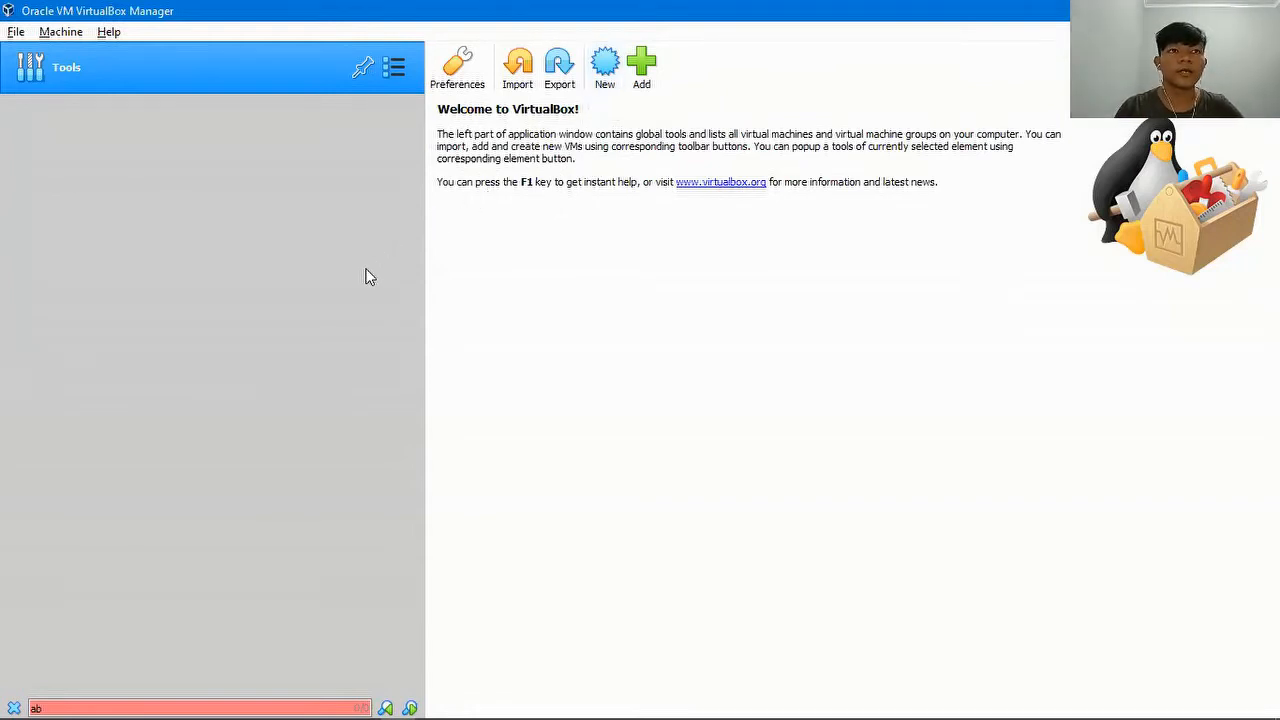
Step: Start a new Windows 7 (64-bit) virtual machine named with the owner's name and allocate 4096 MB of memory
{"action": "left_click", "coordinate": [610, 78]}
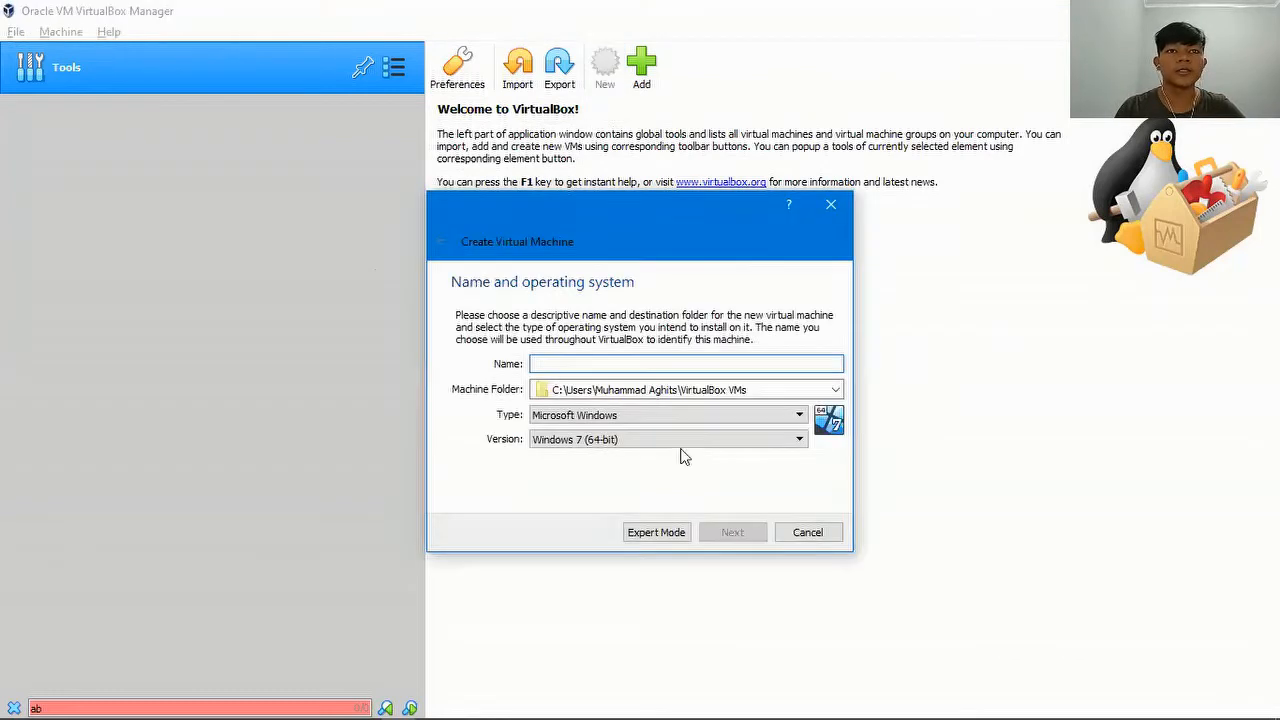
{"action": "left_click_drag", "start_coordinate": [638, 212], "coordinate": [665, 100]}
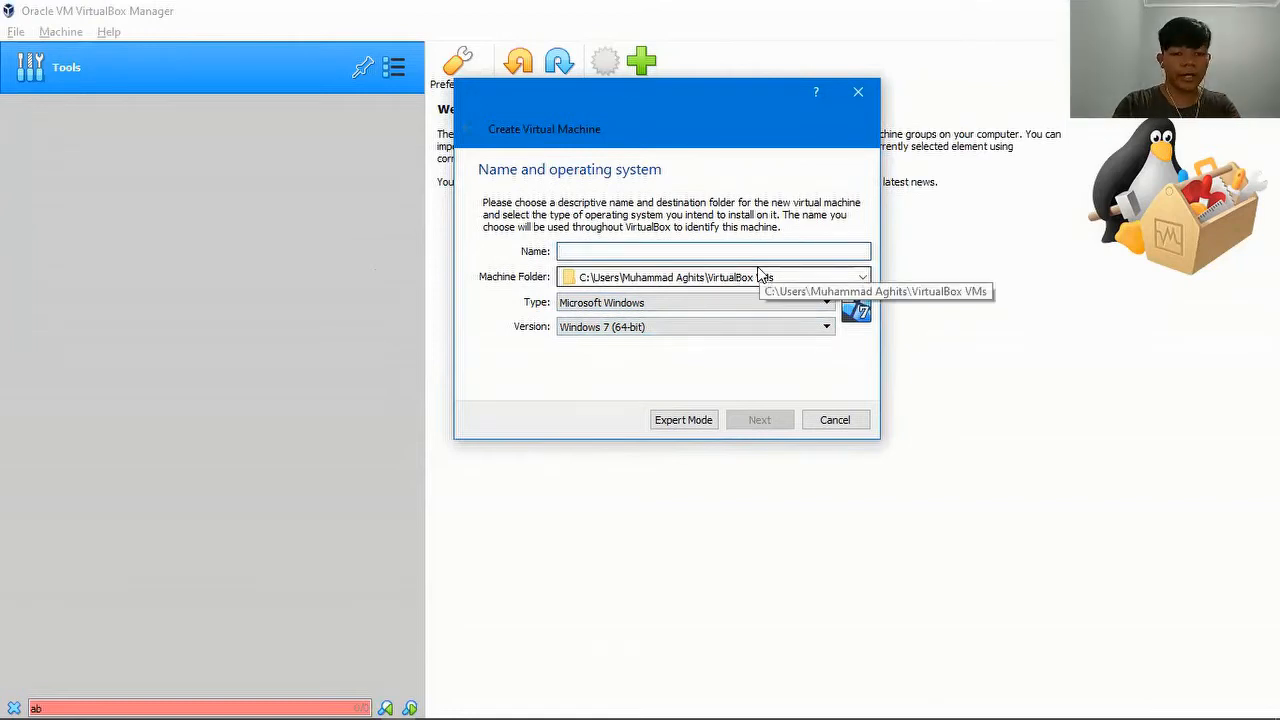
{"action": "type", "text": "Aghits"}
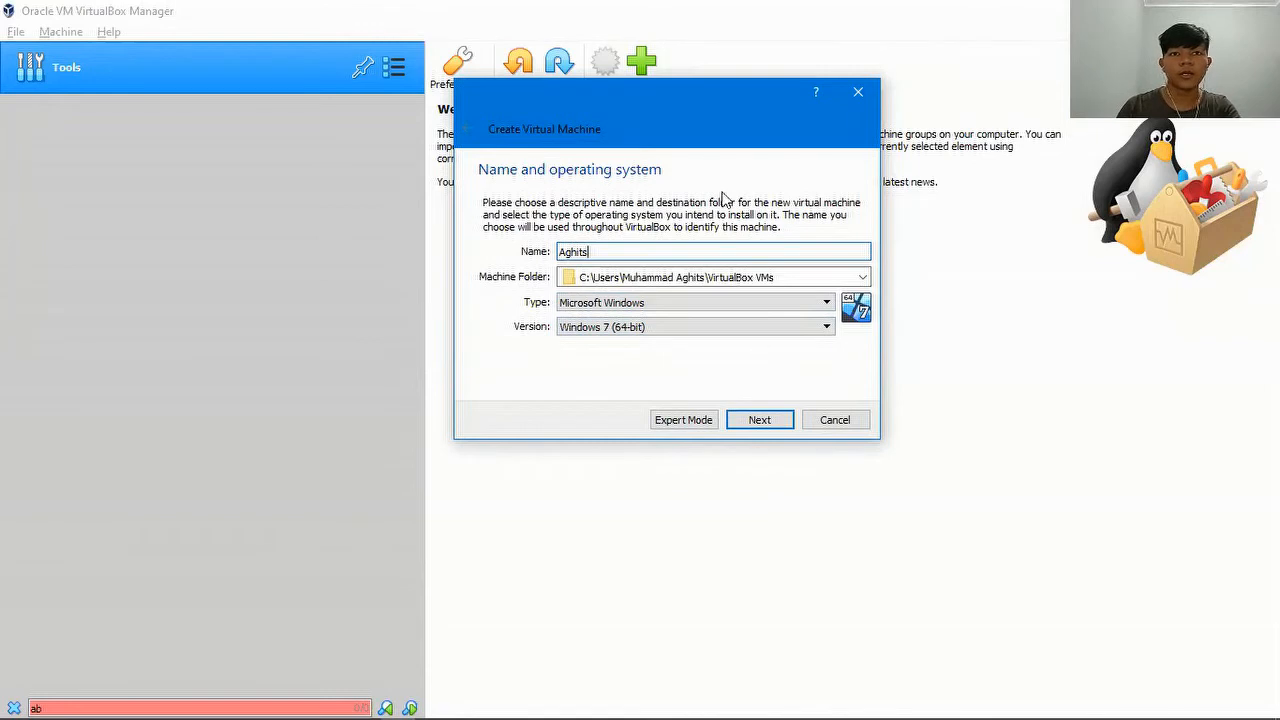
{"action": "left_click", "coordinate": [777, 434]}
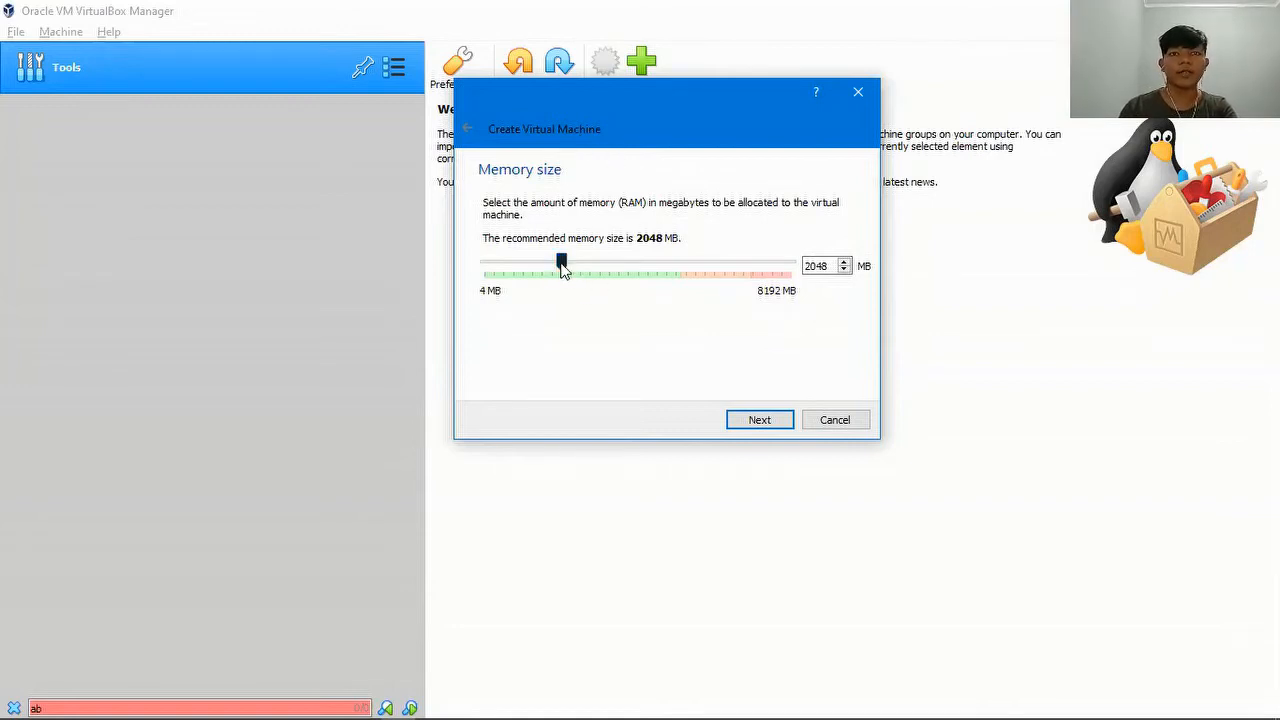
{"action": "left_click_drag", "start_coordinate": [562, 268], "coordinate": [640, 261]}
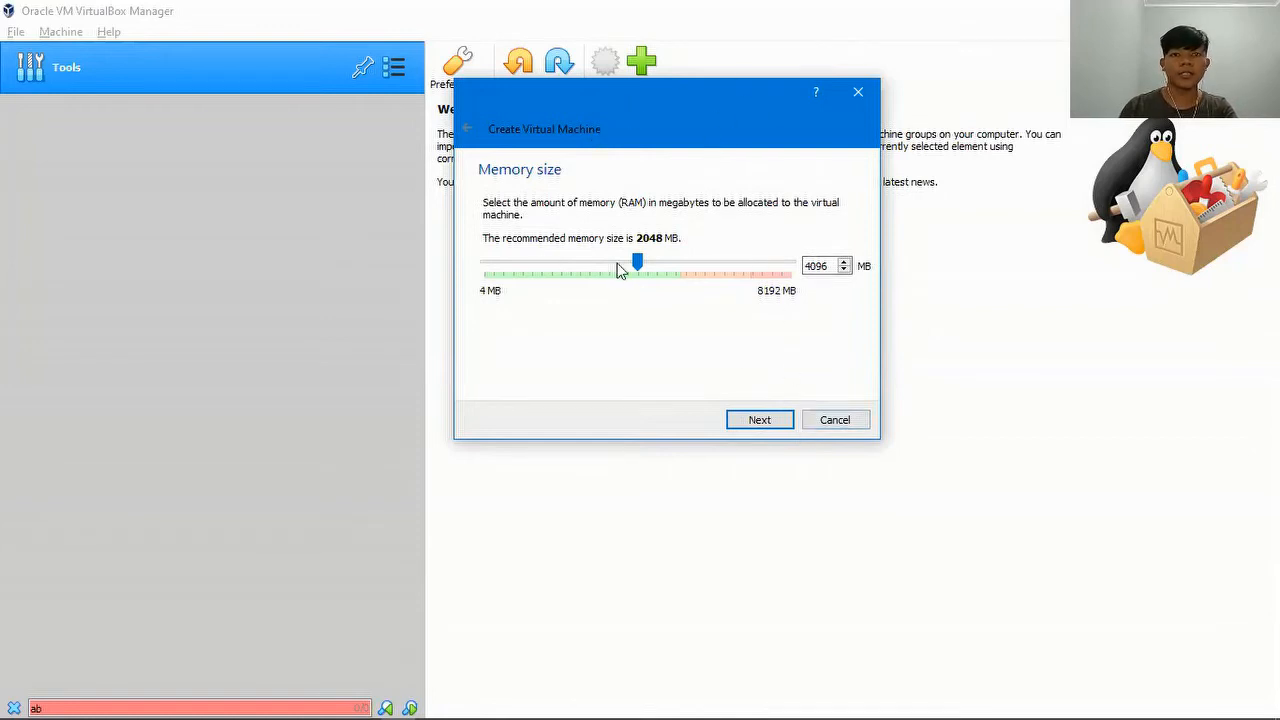
{"action": "left_click", "coordinate": [755, 420]}
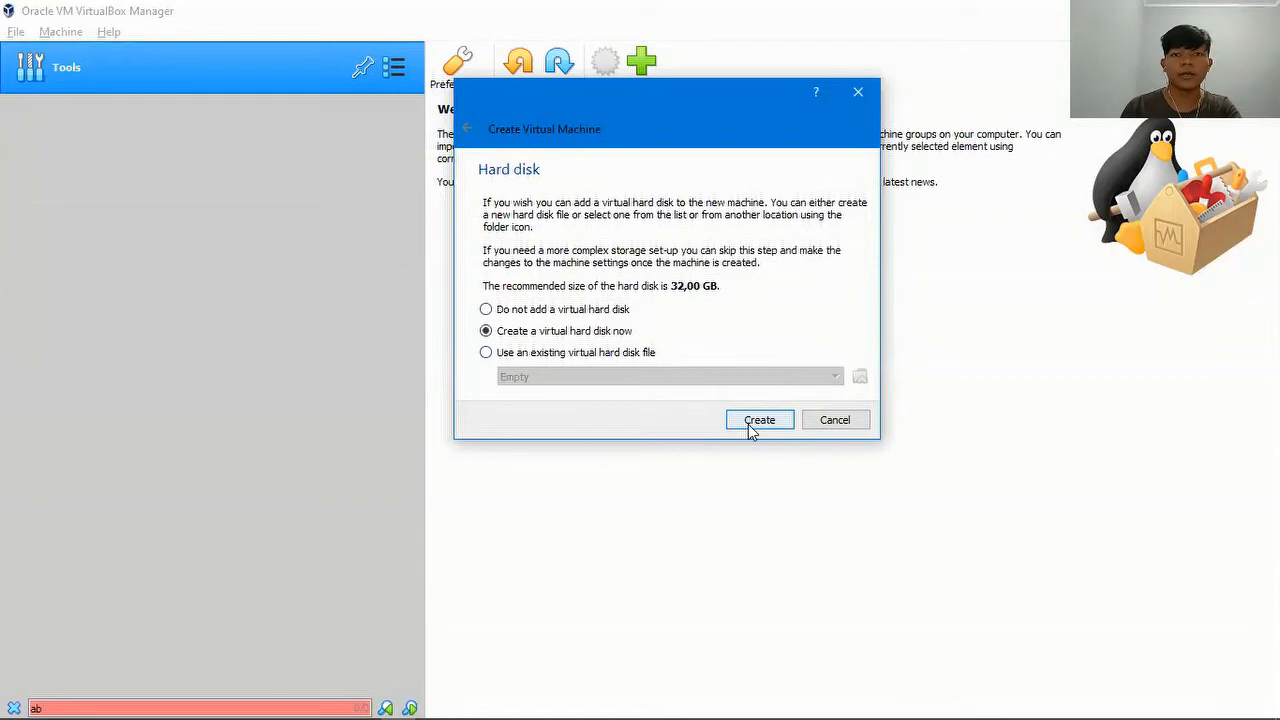
Step: Choose to create a virtual hard disk now, as a dynamically allocated VDI (VirtualBox Disk Image)
{"action": "key", "text": "Return"}
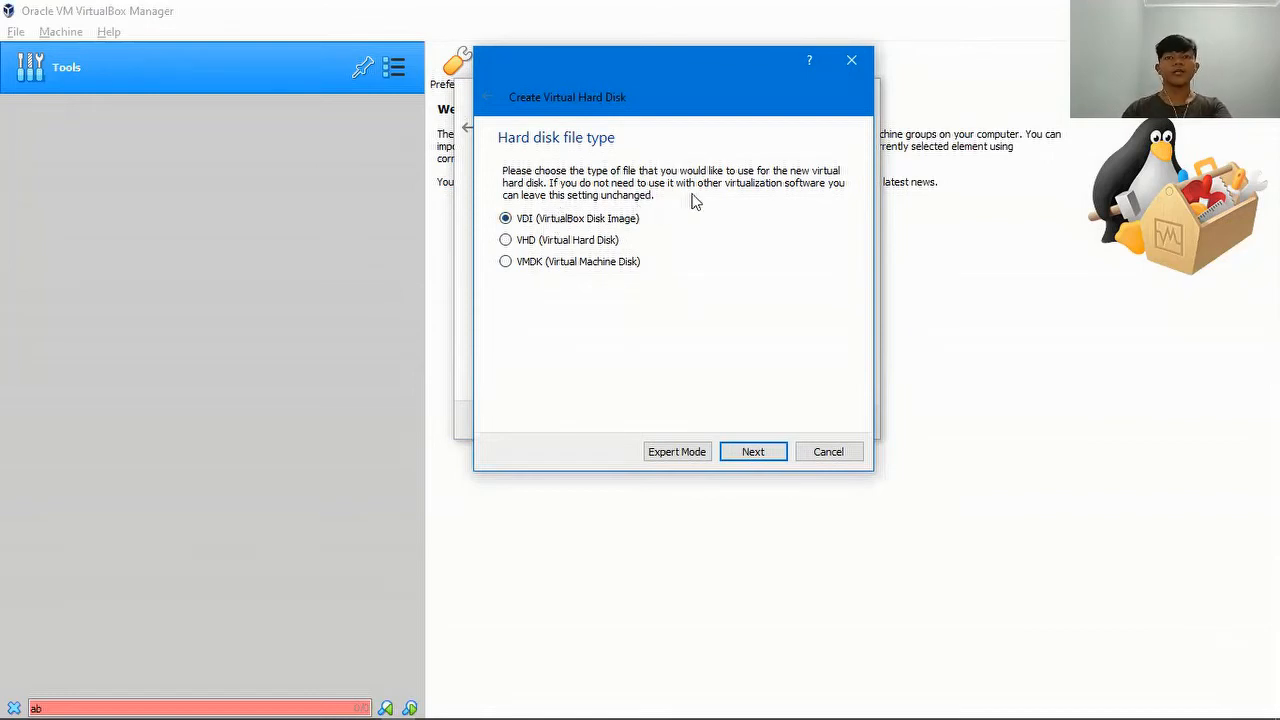
{"action": "left_click", "coordinate": [753, 449]}
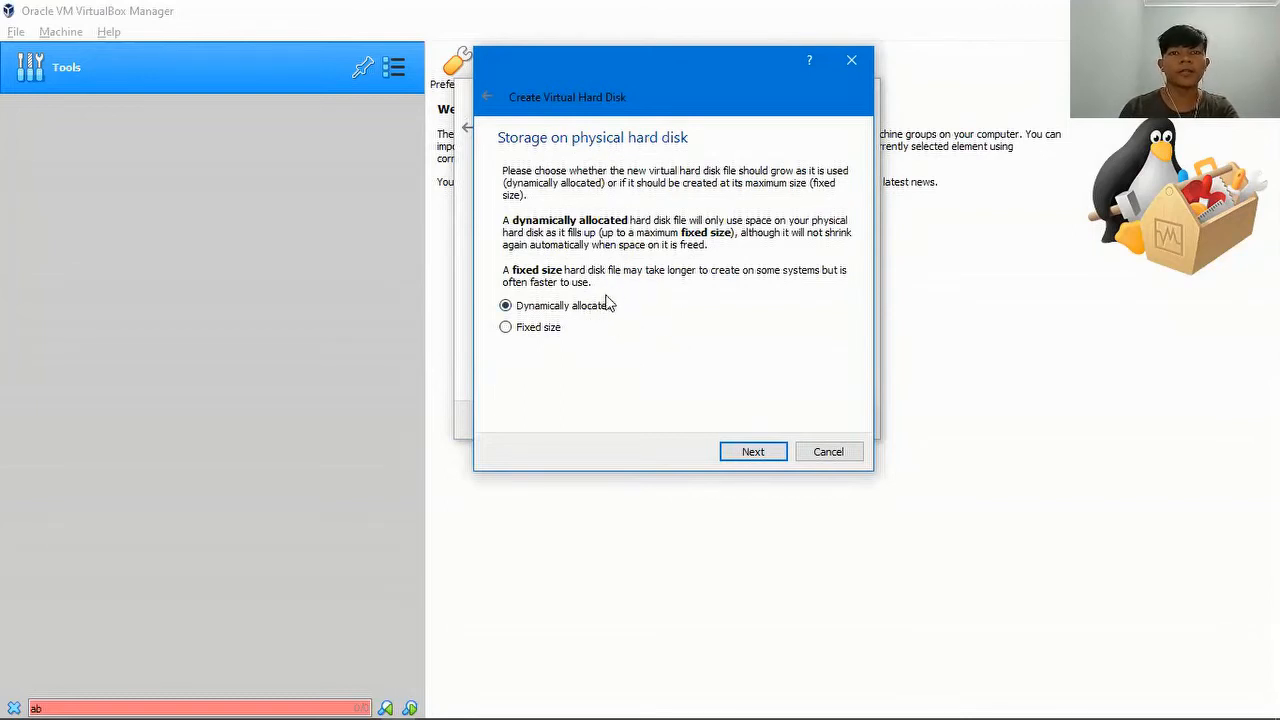
{"action": "left_click", "coordinate": [753, 452]}
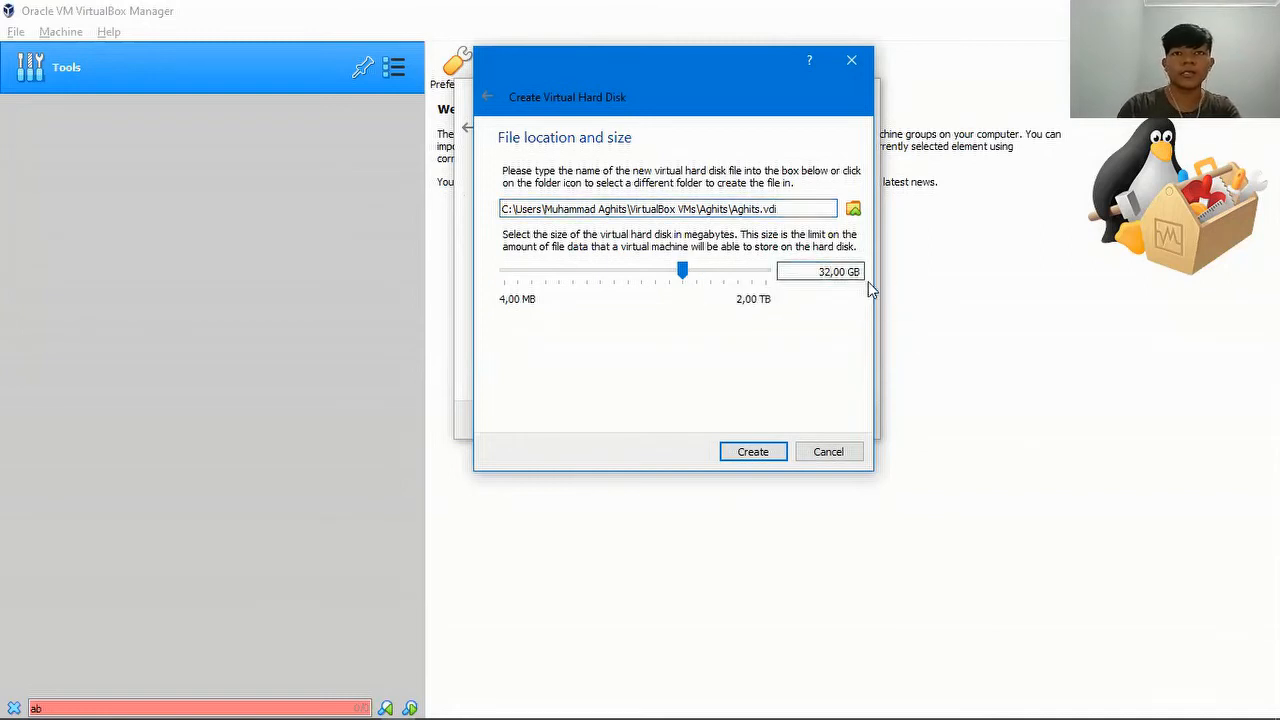
Step: Set the virtual hard disk's size to 500 GB and create it
{"action": "key", "text": "BackSpace"}
{"action": "key", "text": "BackSpace"}
{"action": "key", "text": "BackSpace"}
{"action": "key", "text": "BackSpace"}
{"action": "type", "text": "500"}
{"action": "key", "text": "BackSpace"}
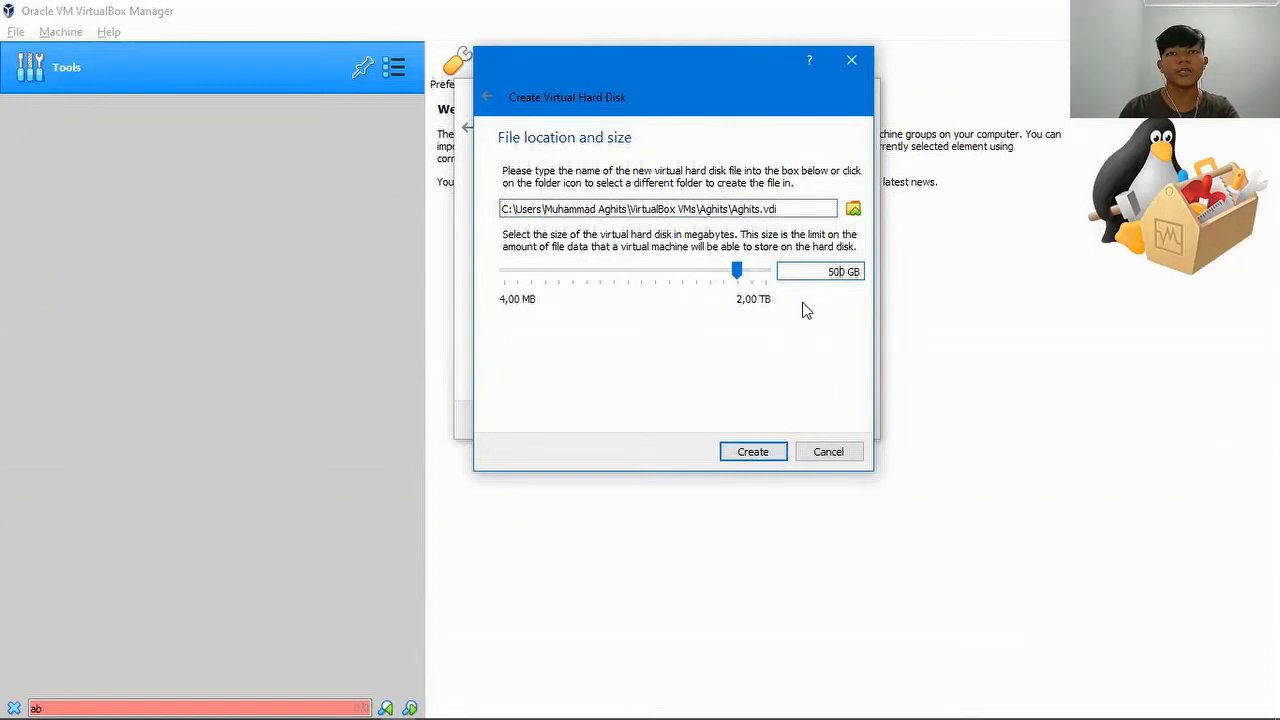
{"action": "left_click", "coordinate": [738, 452]}
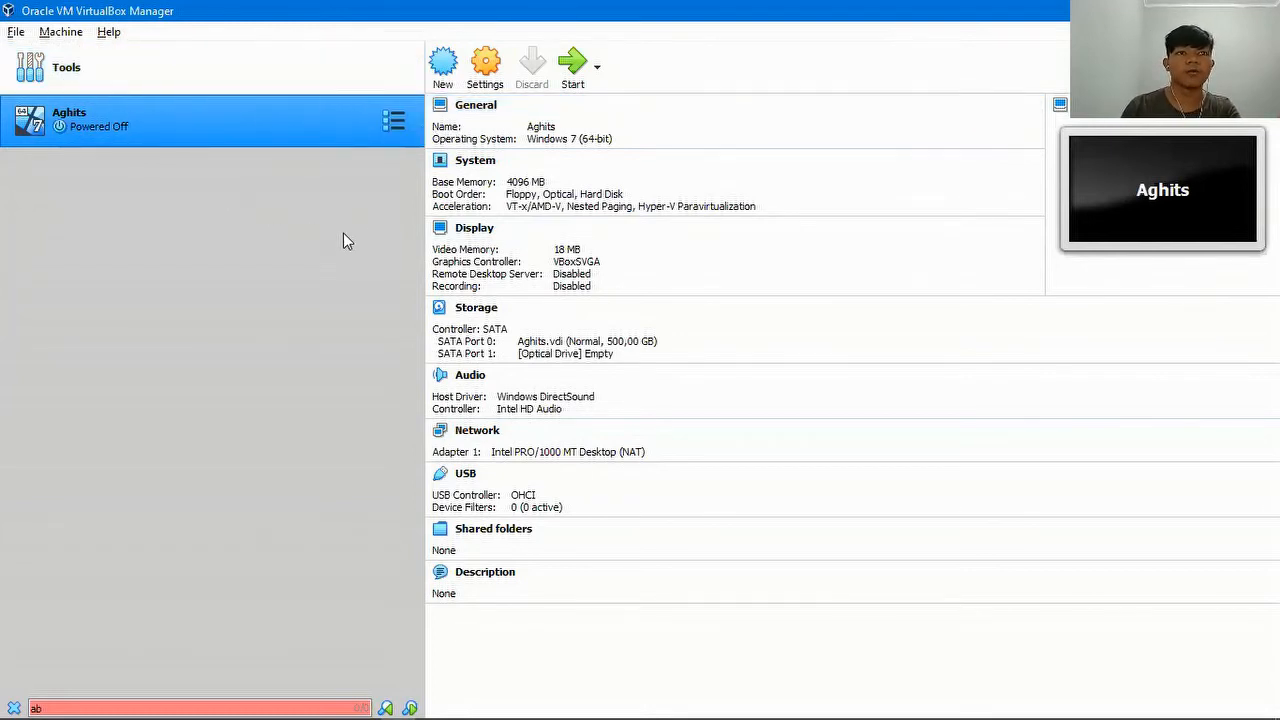
Step: Start the new virtual machine with _Getintopc.com_WIN7ULT.6in1.ESD.ENU.AUG2020.iso as its start-up disk
{"action": "left_click", "coordinate": [573, 66]}
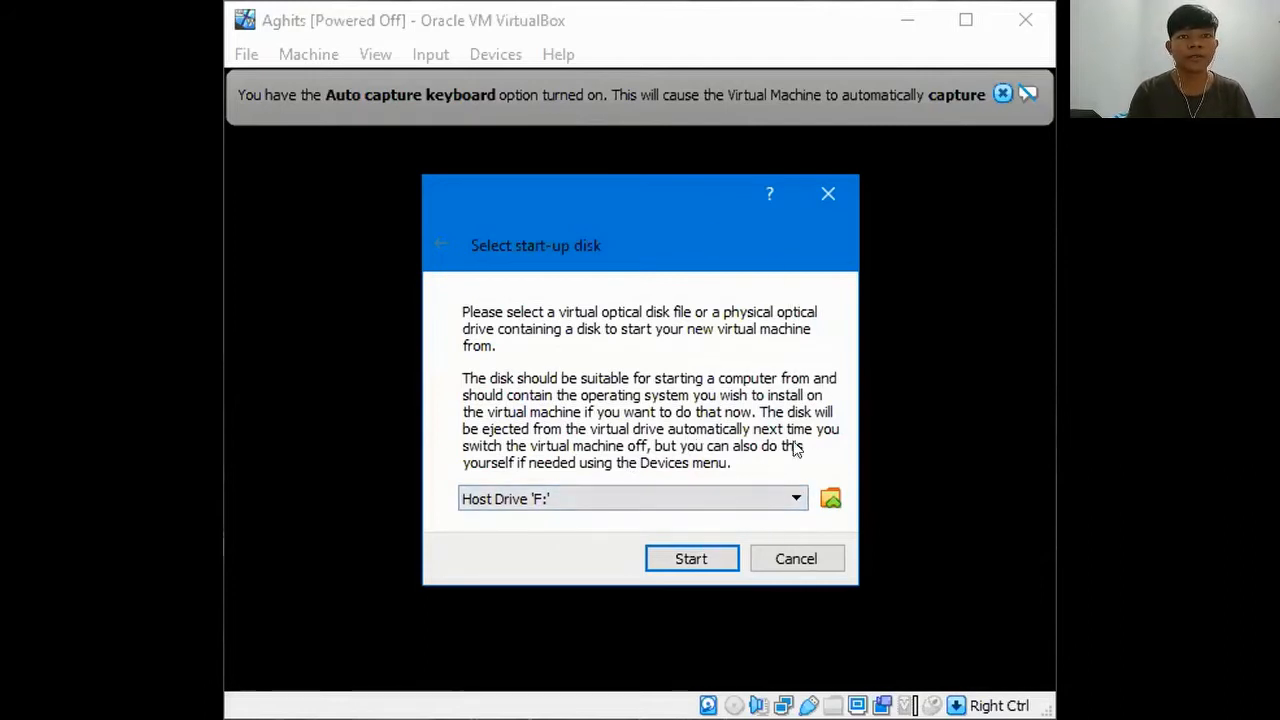
{"action": "left_click", "coordinate": [831, 497]}
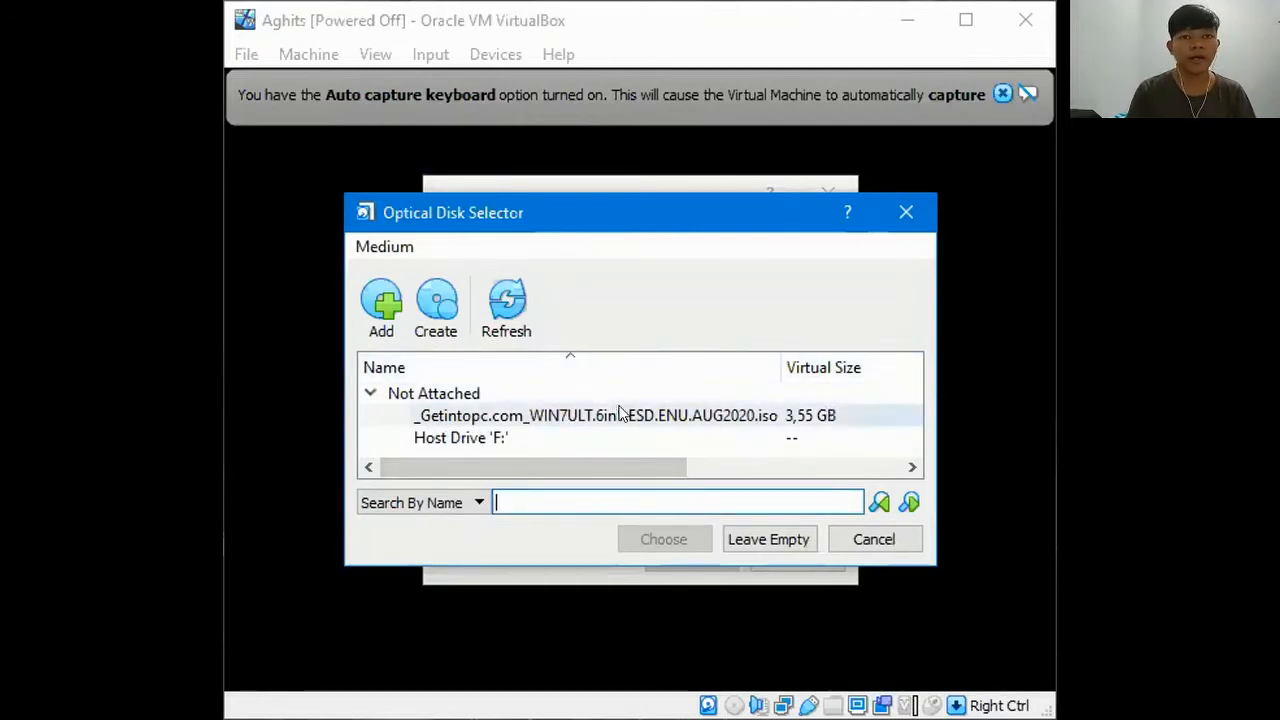
{"action": "left_click", "coordinate": [563, 420]}
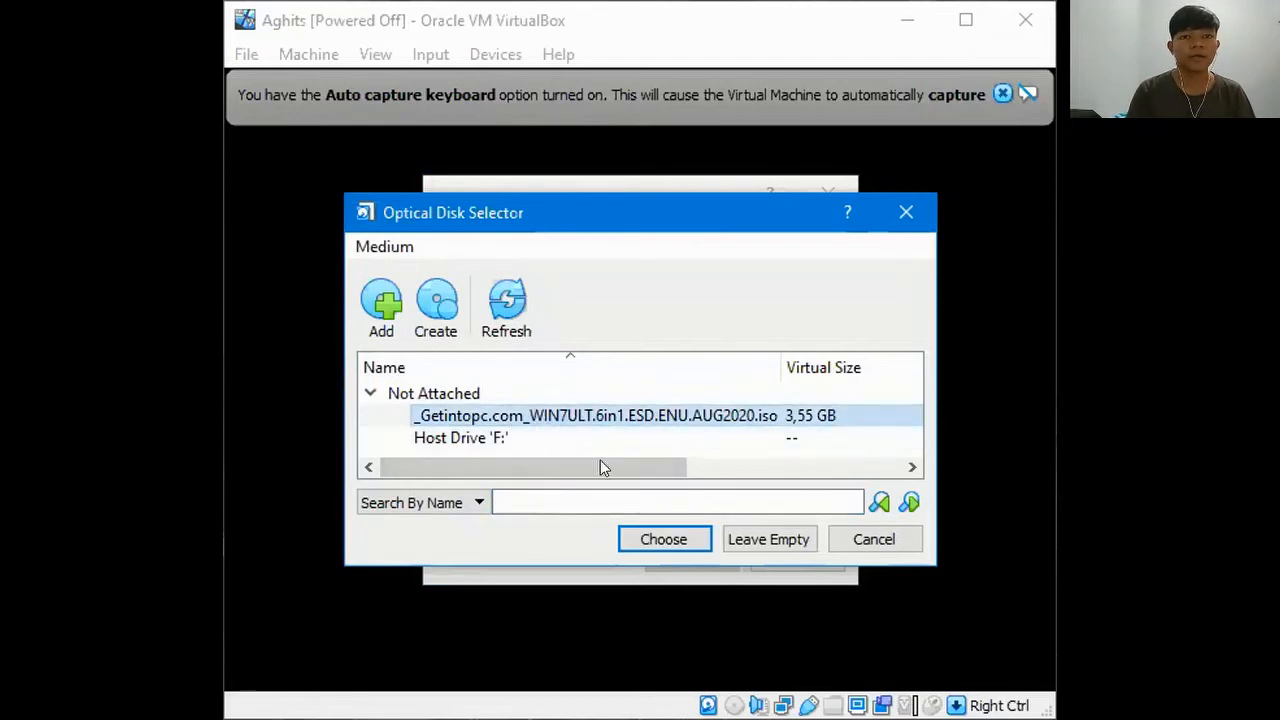
{"action": "left_click", "coordinate": [630, 538]}
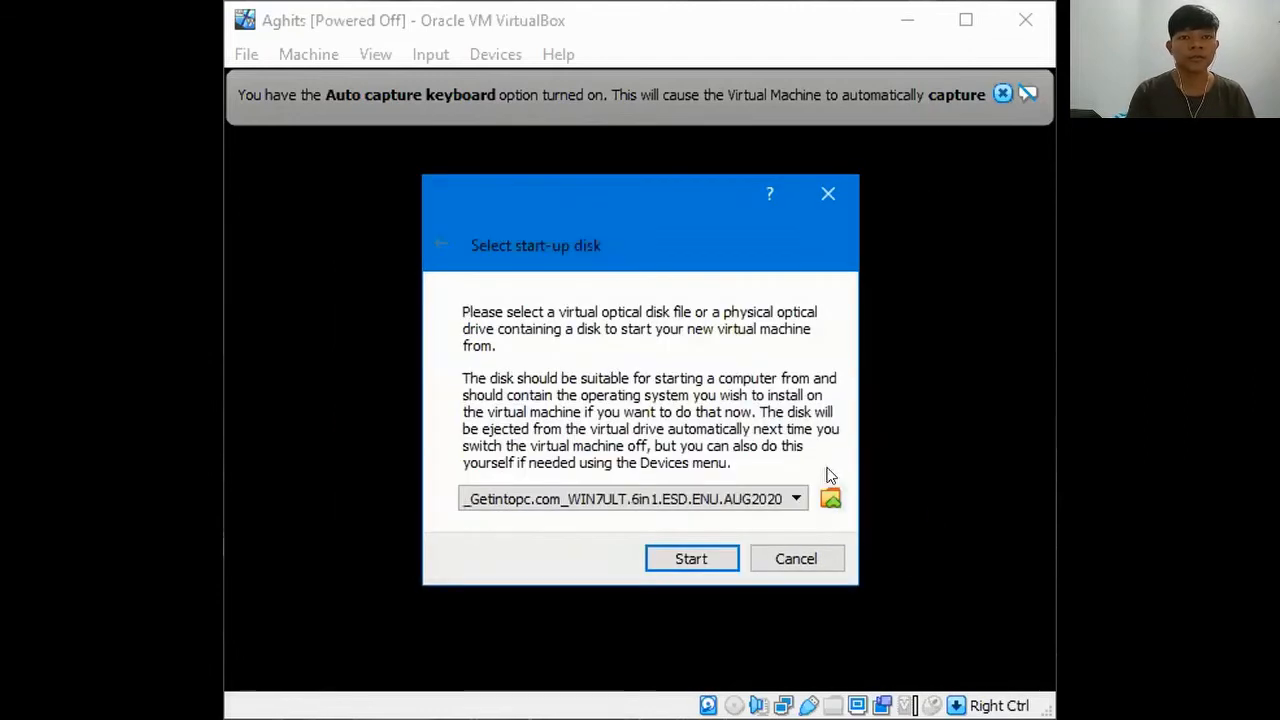
{"action": "left_click", "coordinate": [698, 559]}
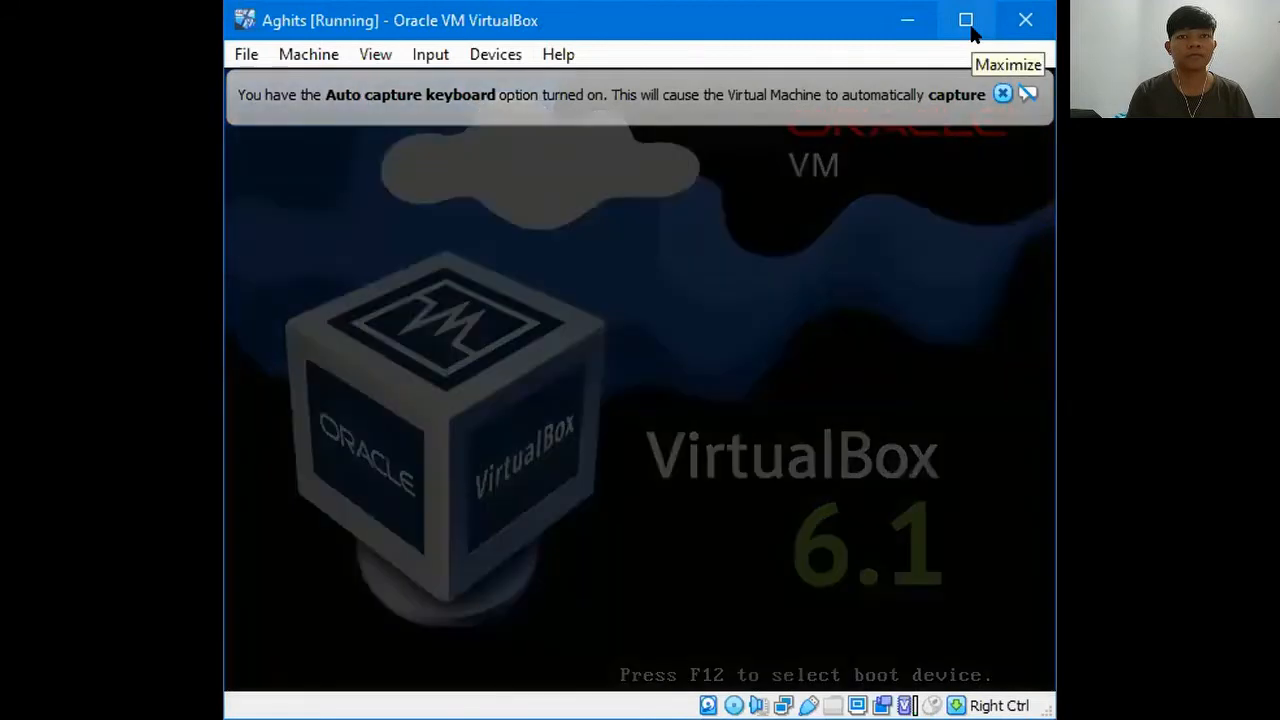
Step: Maximize the running virtual machine's window and dismiss the keyboard capture and mouse integration notices
{"action": "left_click", "coordinate": [967, 22]}
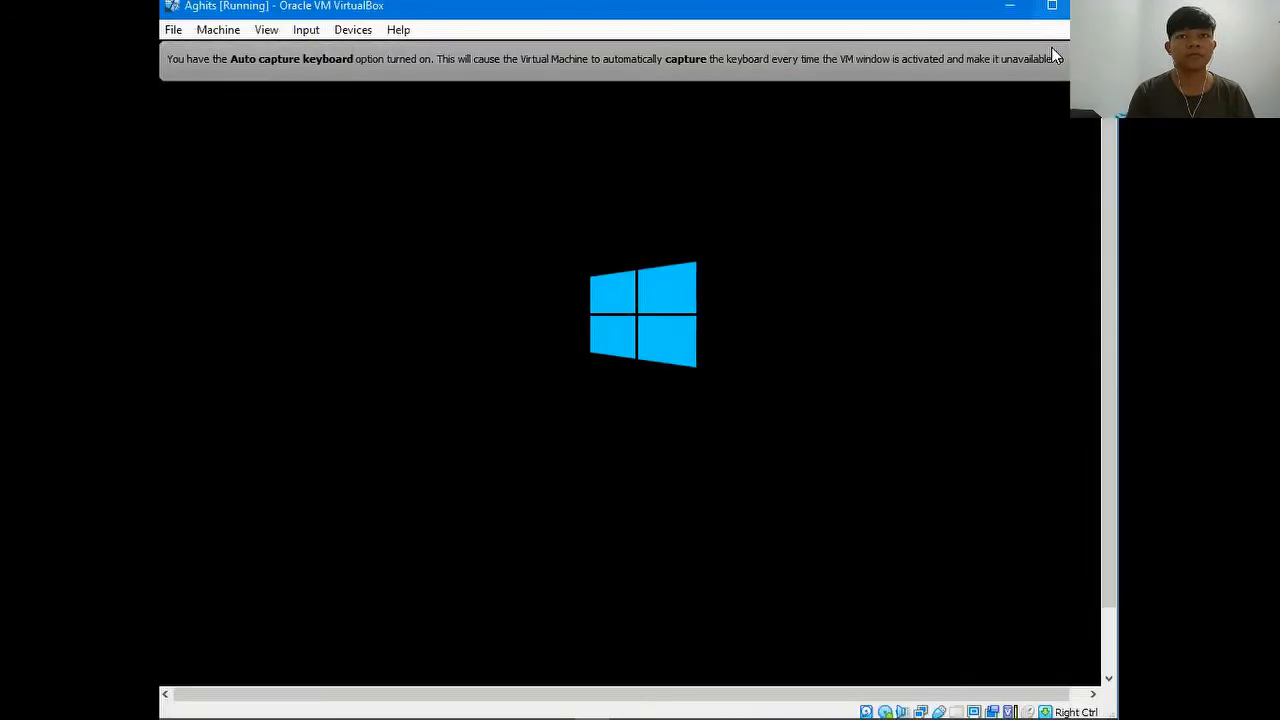
{"action": "left_click", "coordinate": [1052, 6]}
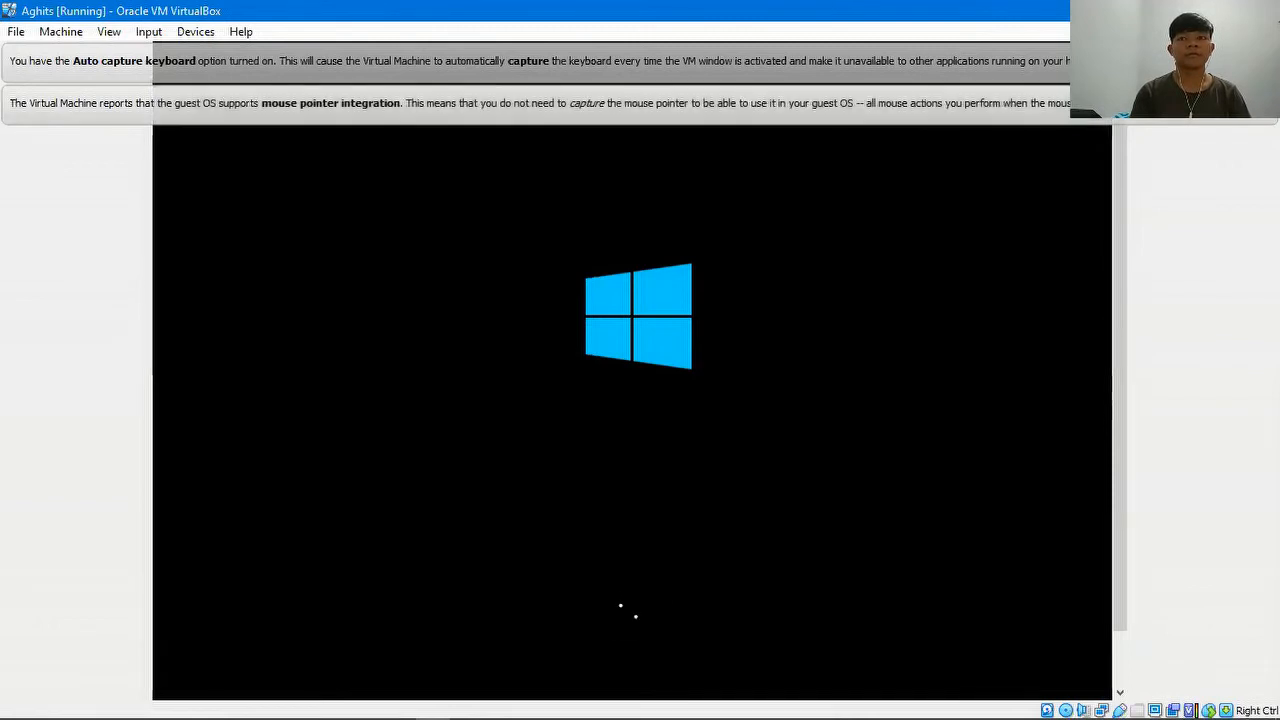
{"action": "left_click", "coordinate": [1262, 103]}
{"action": "left_click", "coordinate": [1262, 61]}
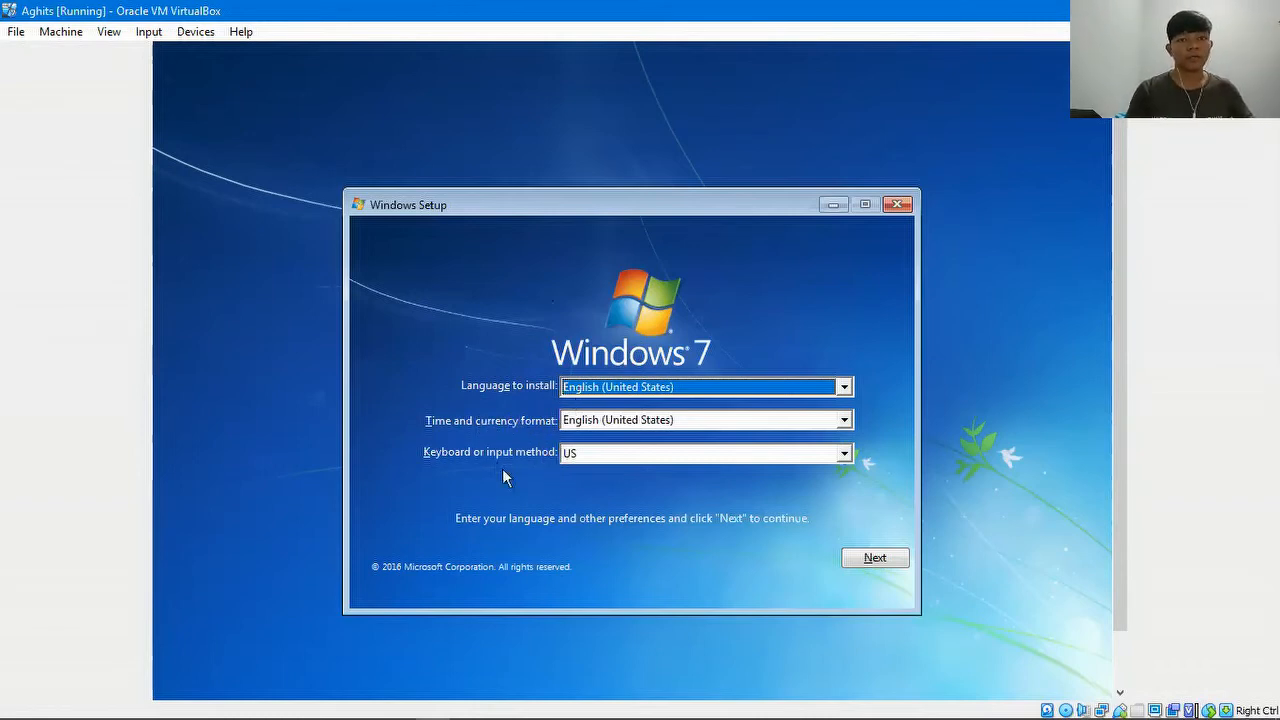
Step: Accept English (United States) and the US keyboard in Windows Setup and begin the installation
{"action": "left_click_drag", "start_coordinate": [661, 186], "coordinate": [652, 98]}
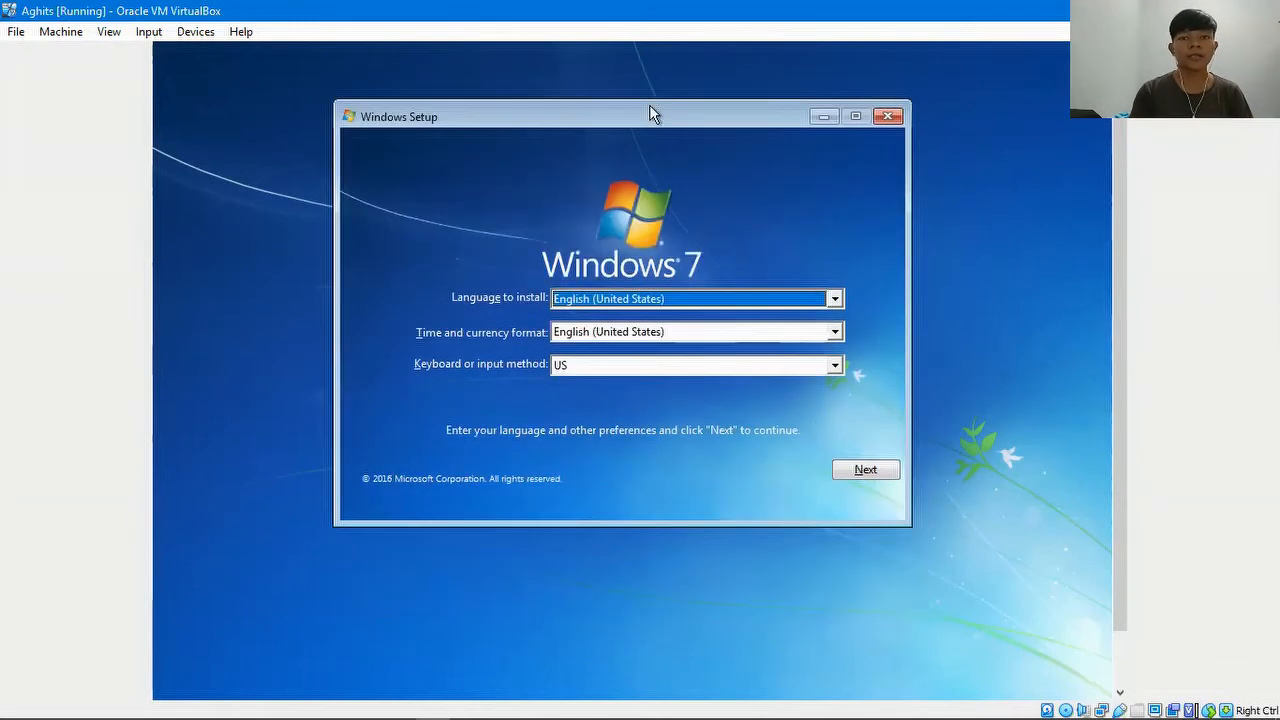
{"action": "left_click", "coordinate": [866, 467]}
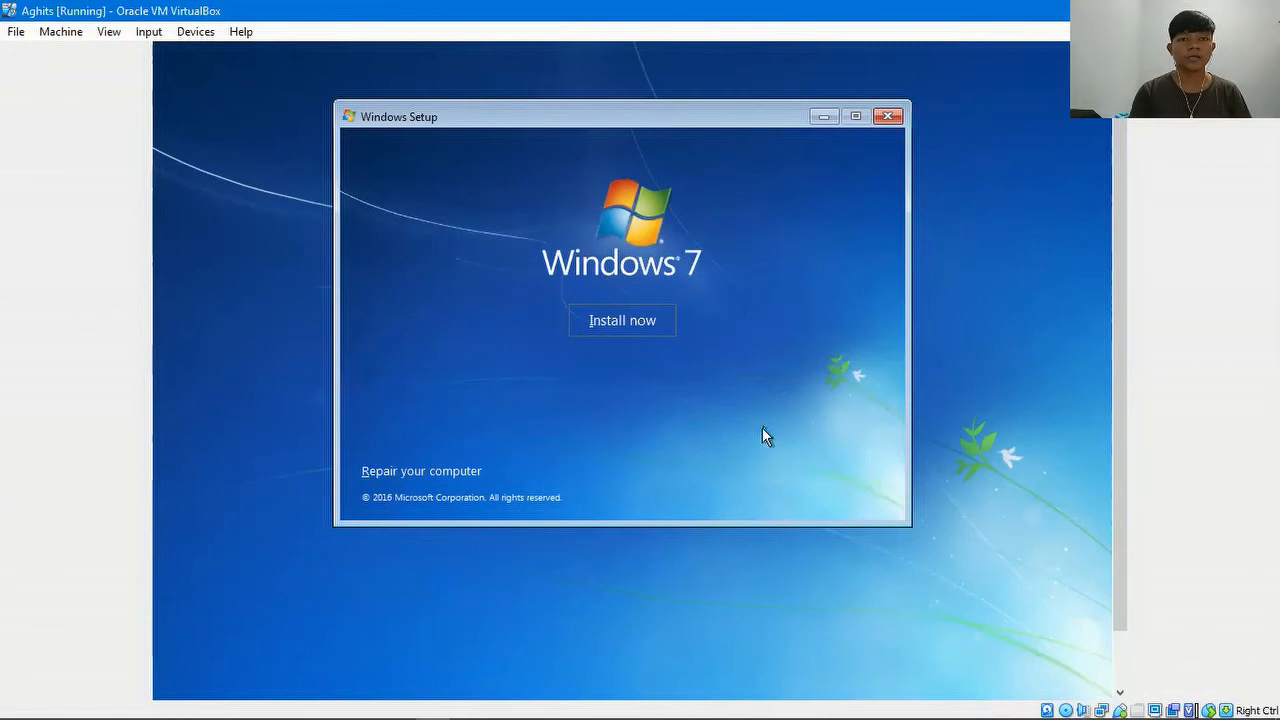
{"action": "left_click", "coordinate": [640, 335]}
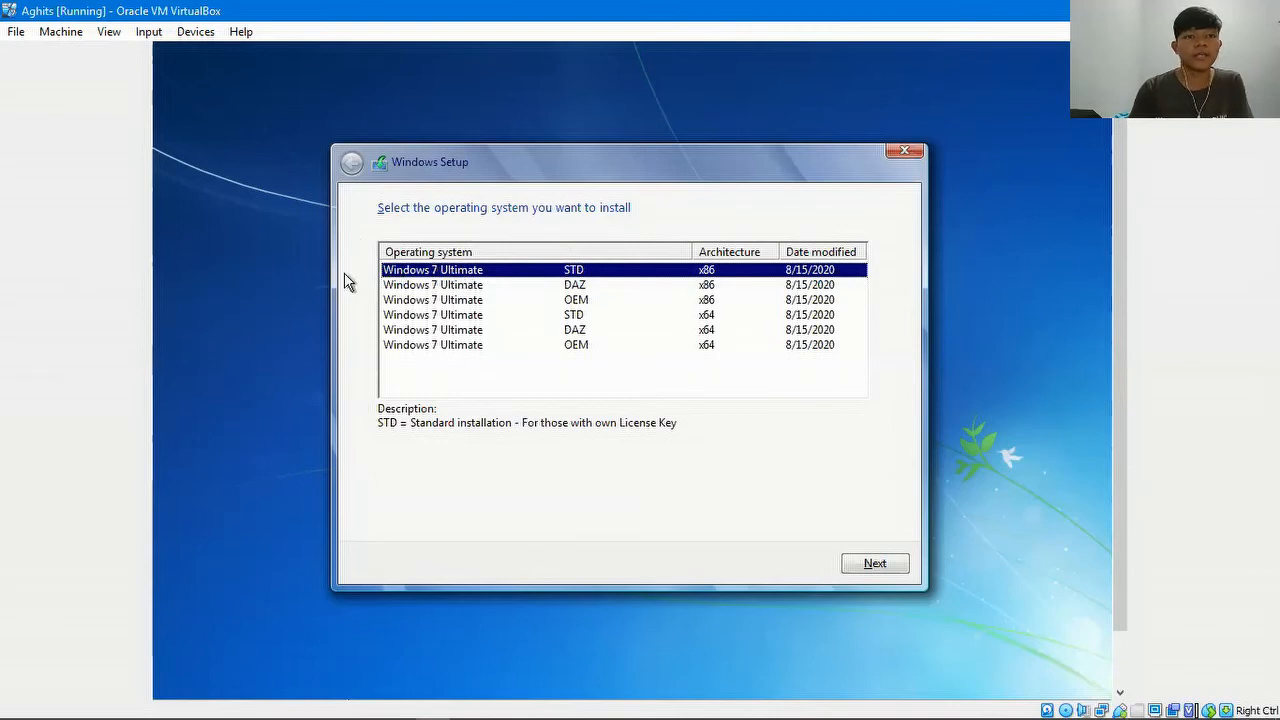
Step: Select the Windows 7 Ultimate STD x64 edition and accept the license terms
{"action": "left_click", "coordinate": [465, 316]}
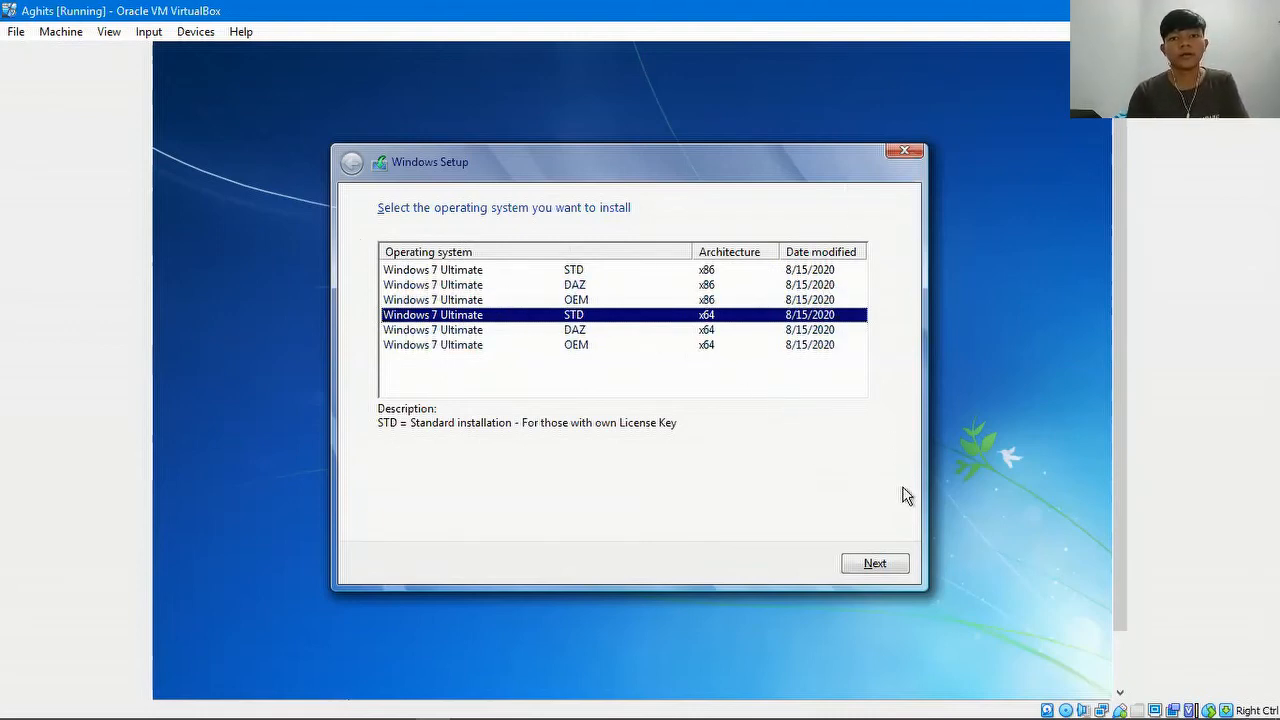
{"action": "left_click", "coordinate": [889, 564]}
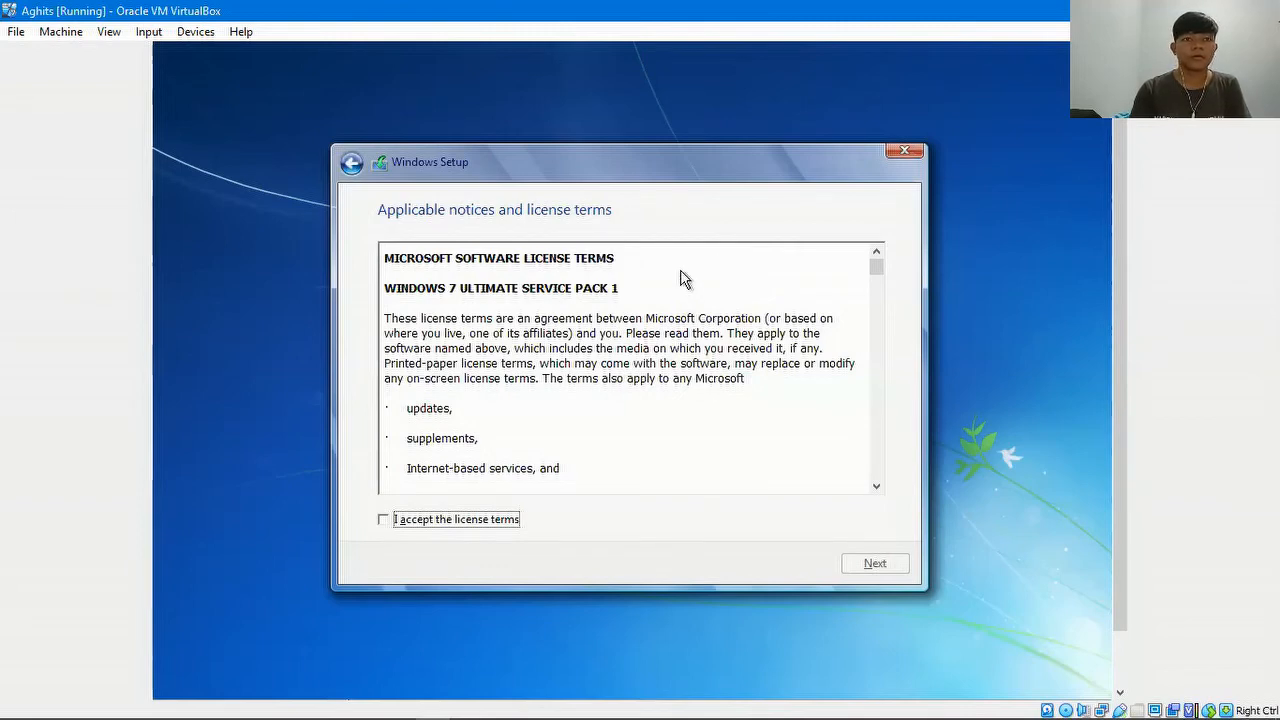
{"action": "left_click", "coordinate": [384, 519]}
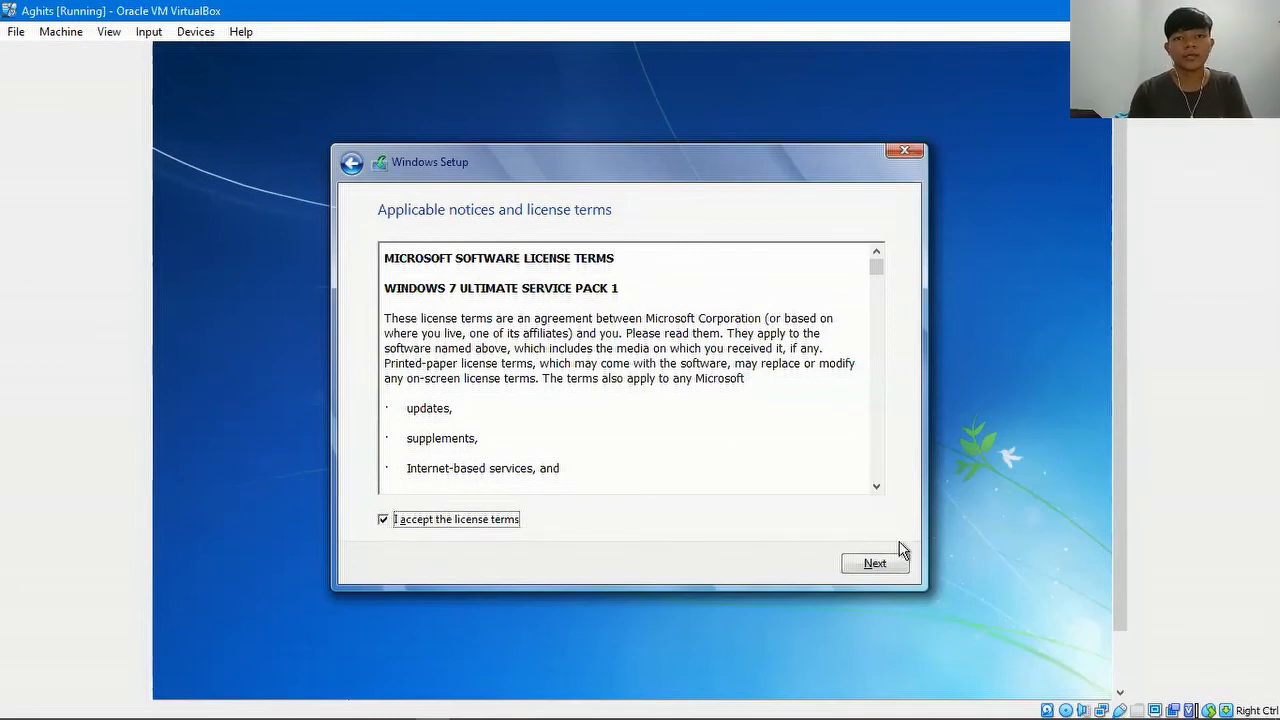
{"action": "left_click", "coordinate": [897, 568]}
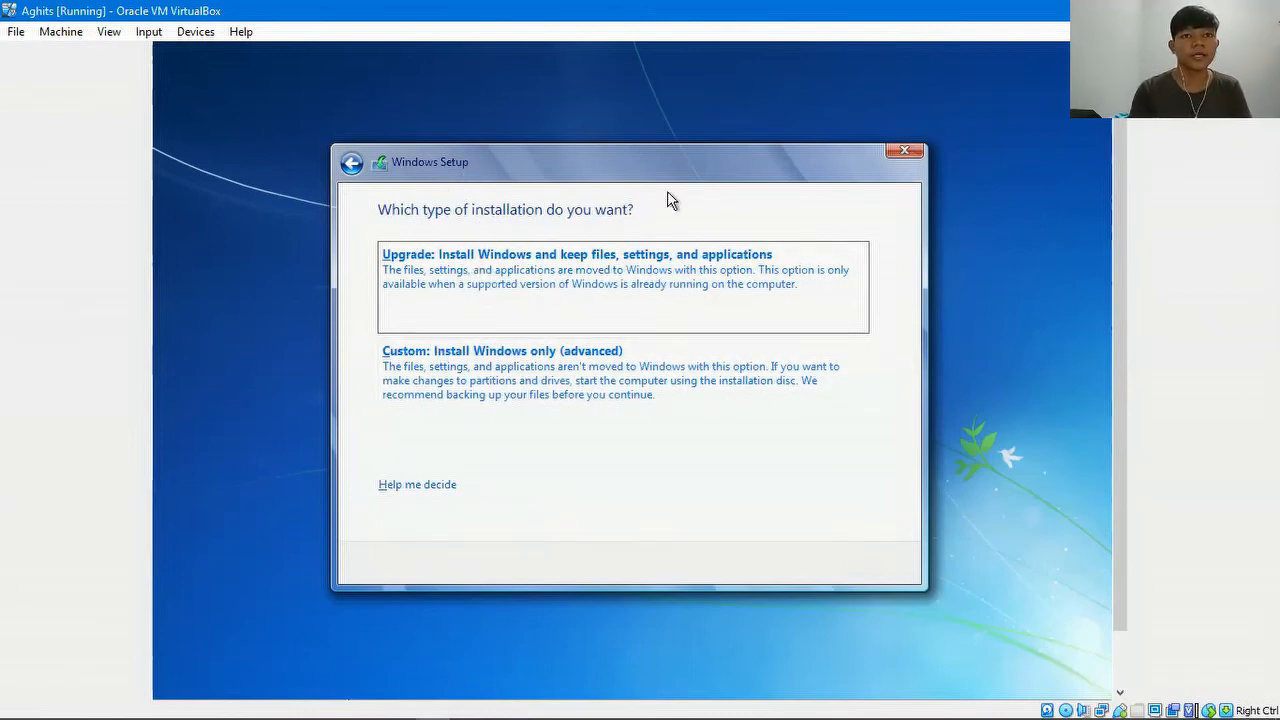
Step: Choose the custom installation and create a 1500 MB partition from Drive 0's unallocated space
{"action": "left_click", "coordinate": [484, 377]}
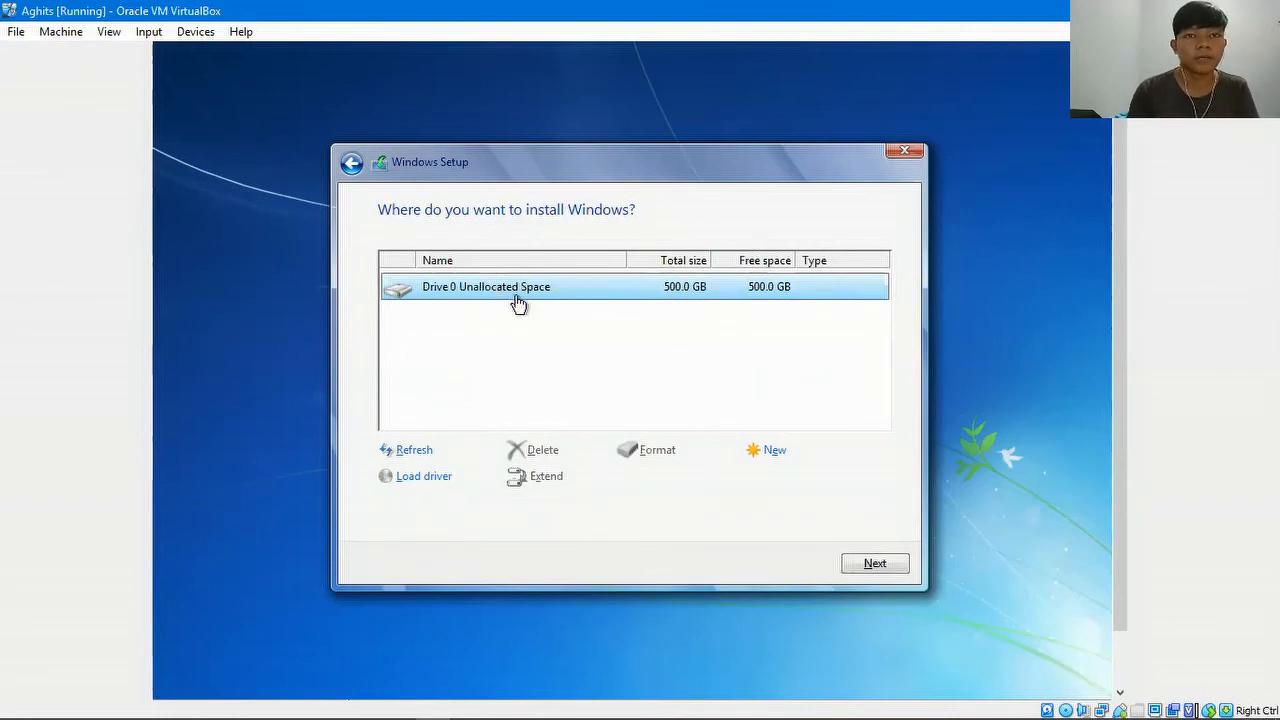
{"action": "left_click", "coordinate": [776, 450]}
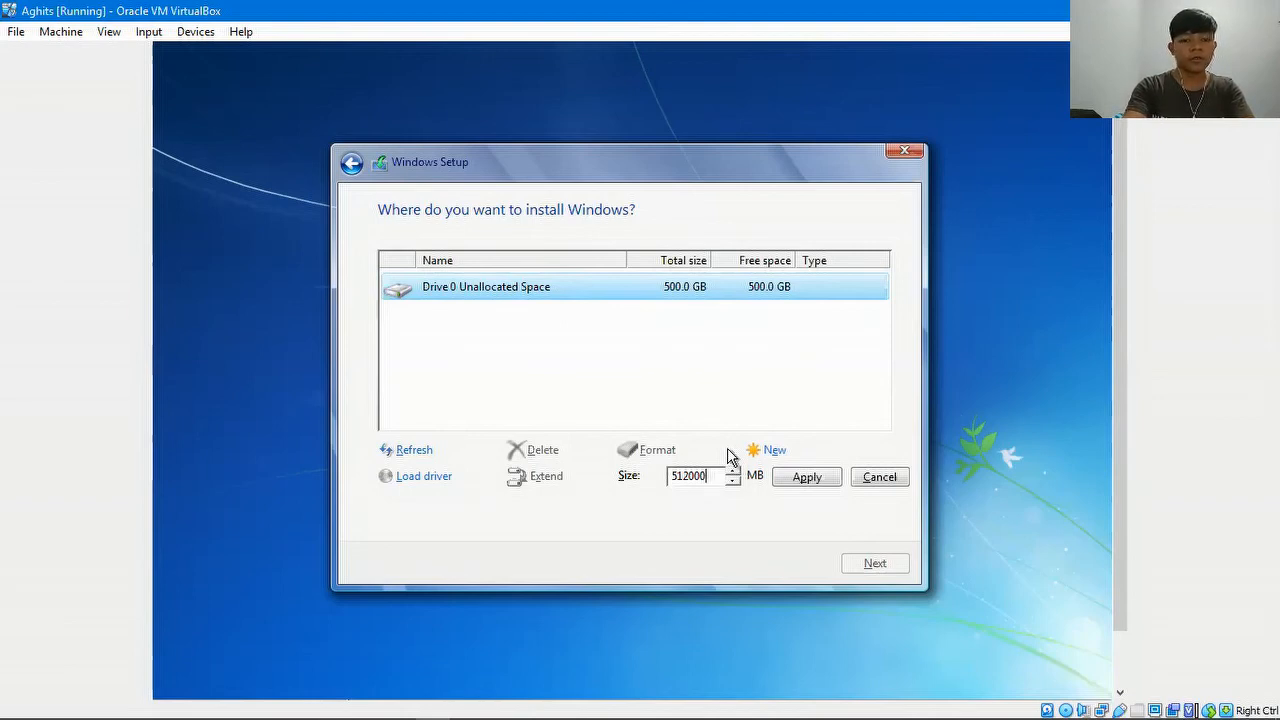
{"action": "key", "text": "BackSpace"}
{"action": "key", "text": "BackSpace"}
{"action": "key", "text": "BackSpace"}
{"action": "key", "text": "BackSpace"}
{"action": "type", "text": "1"}
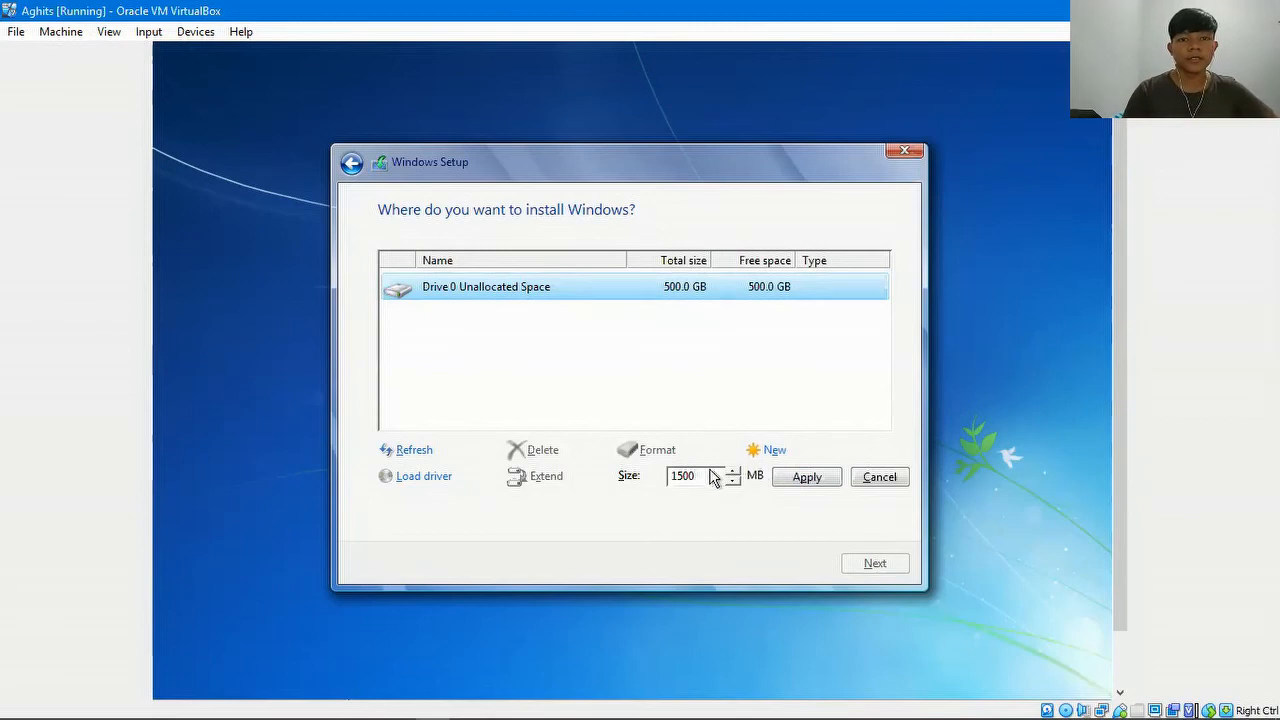
{"action": "left_click", "coordinate": [805, 479]}
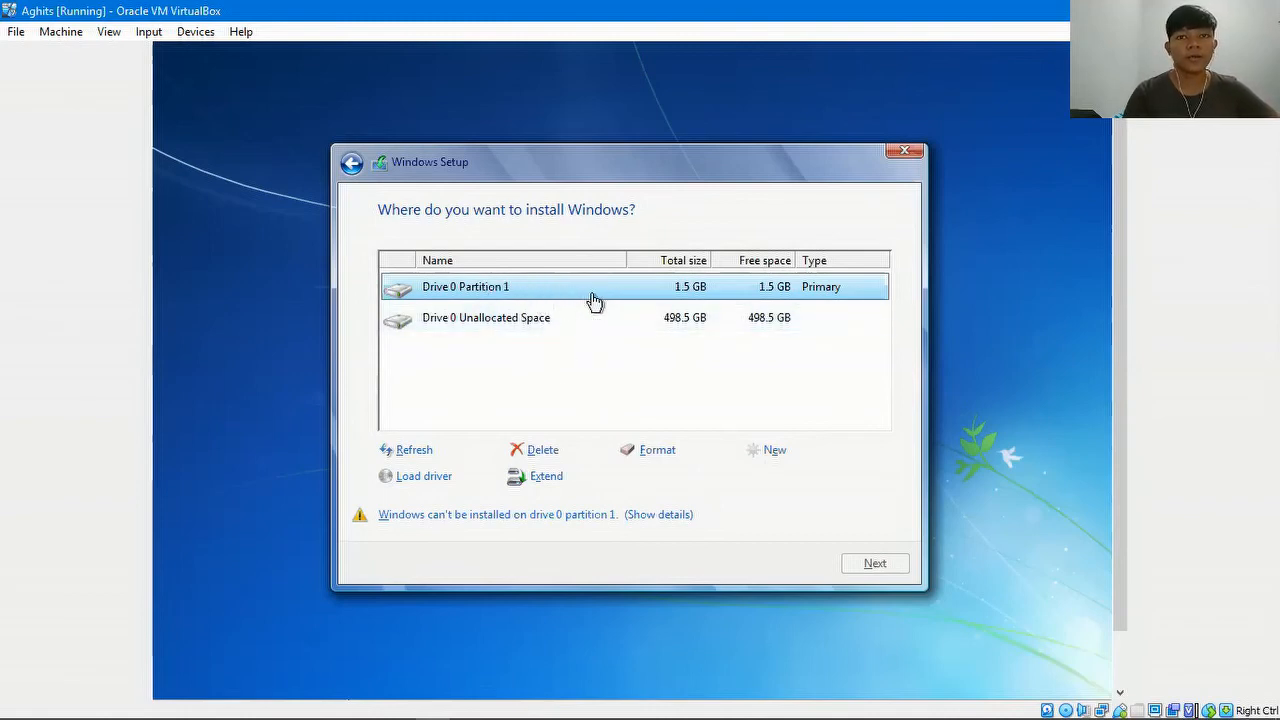
Step: Create a 502370 MB partition from Drive 0's unallocated space and allow additional system partitions
{"action": "left_click", "coordinate": [583, 322]}
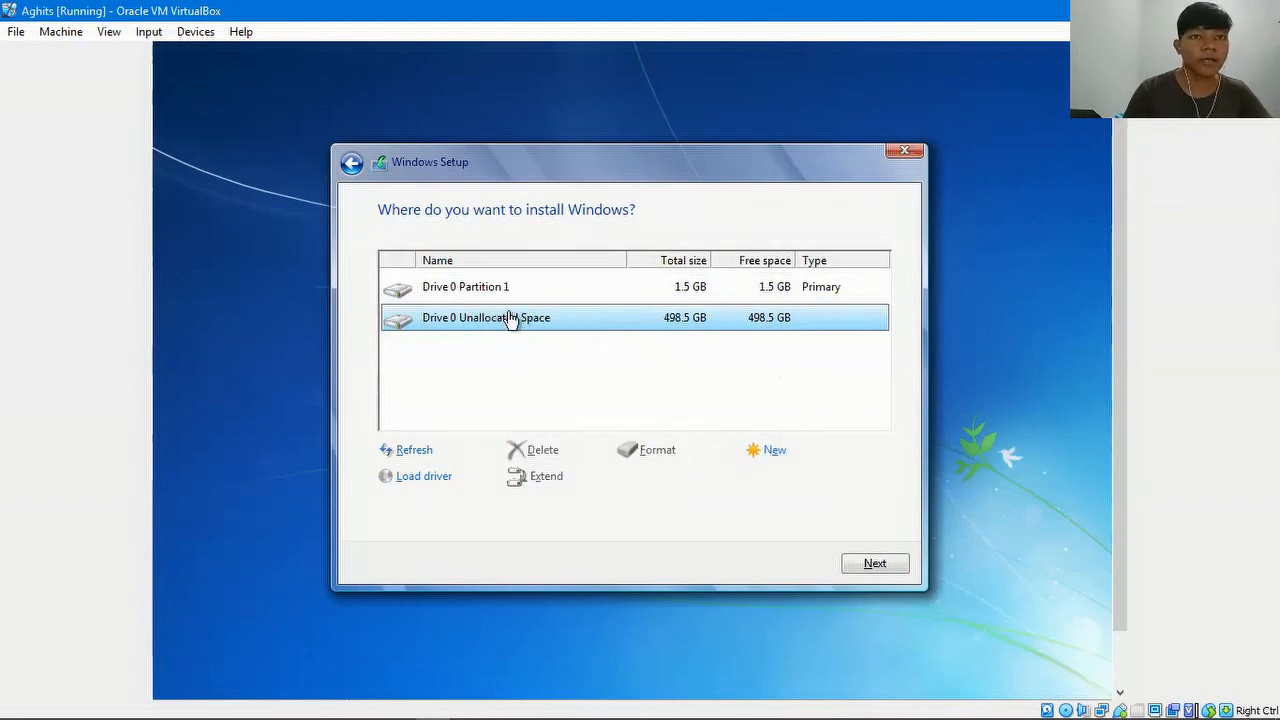
{"action": "left_click", "coordinate": [767, 450]}
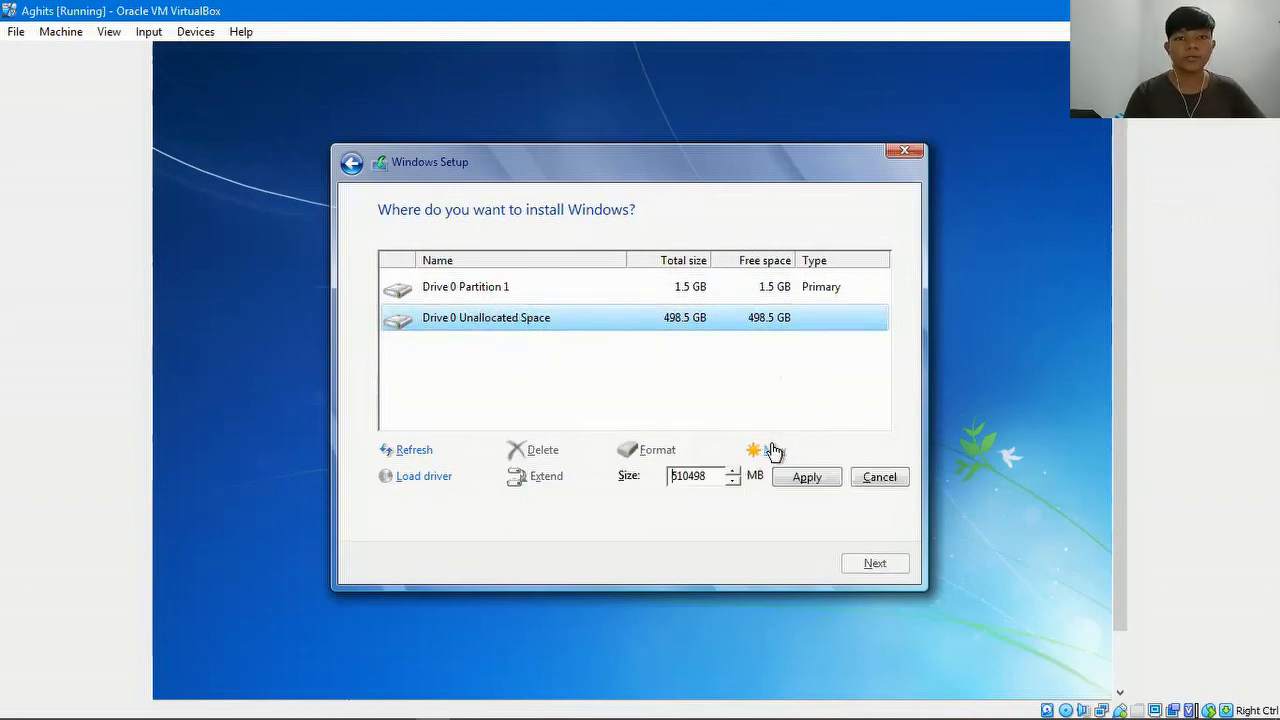
{"action": "left_click_drag", "start_coordinate": [710, 478], "coordinate": [651, 474]}
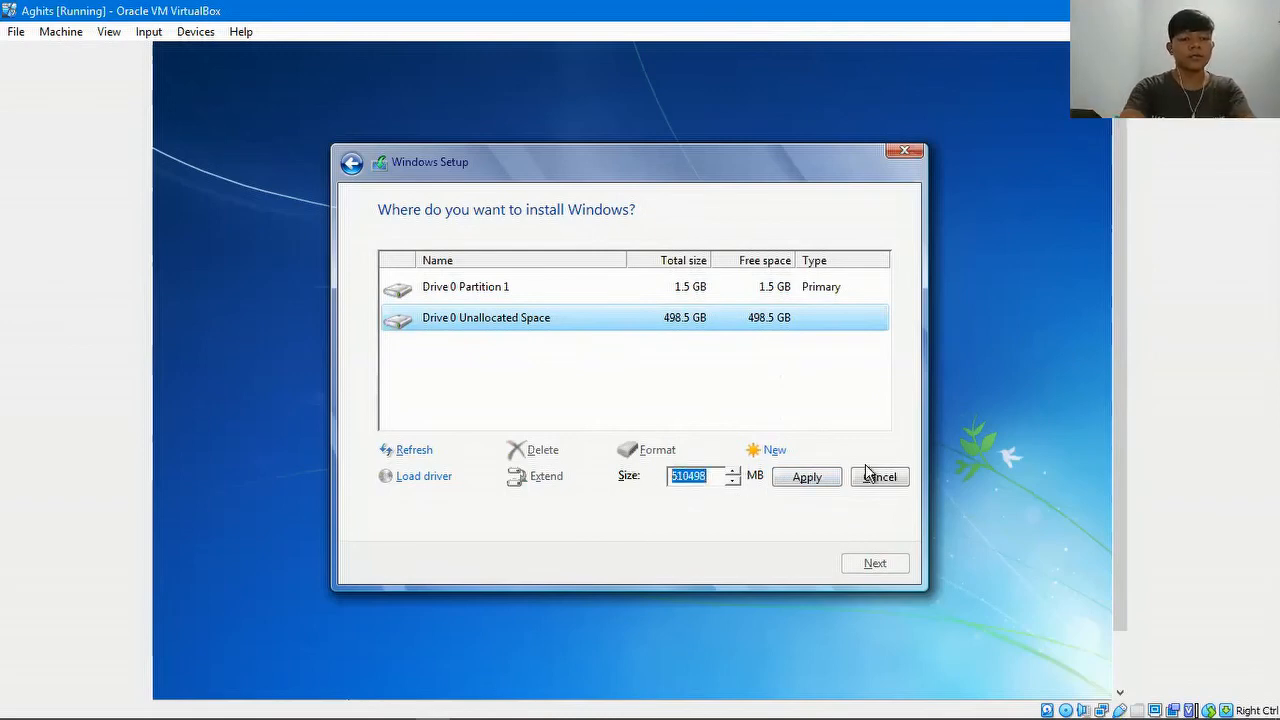
{"action": "type", "text": "502370"}
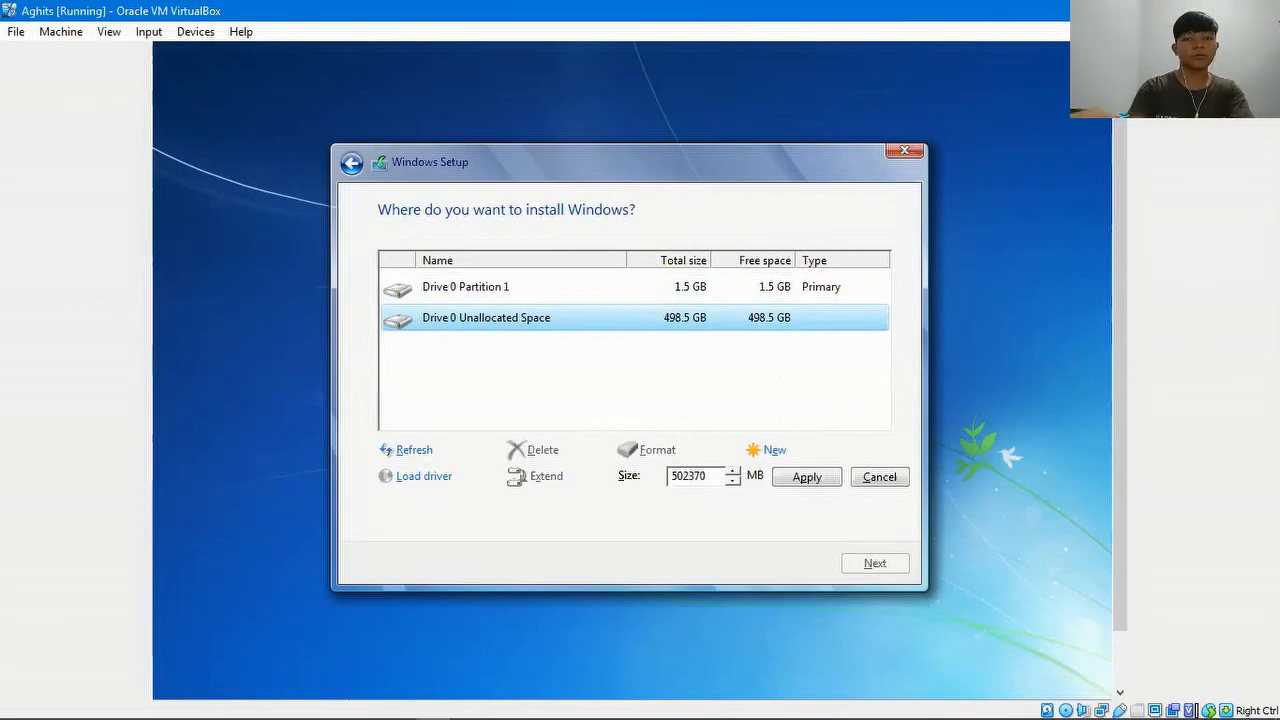
{"action": "left_click", "coordinate": [828, 480]}
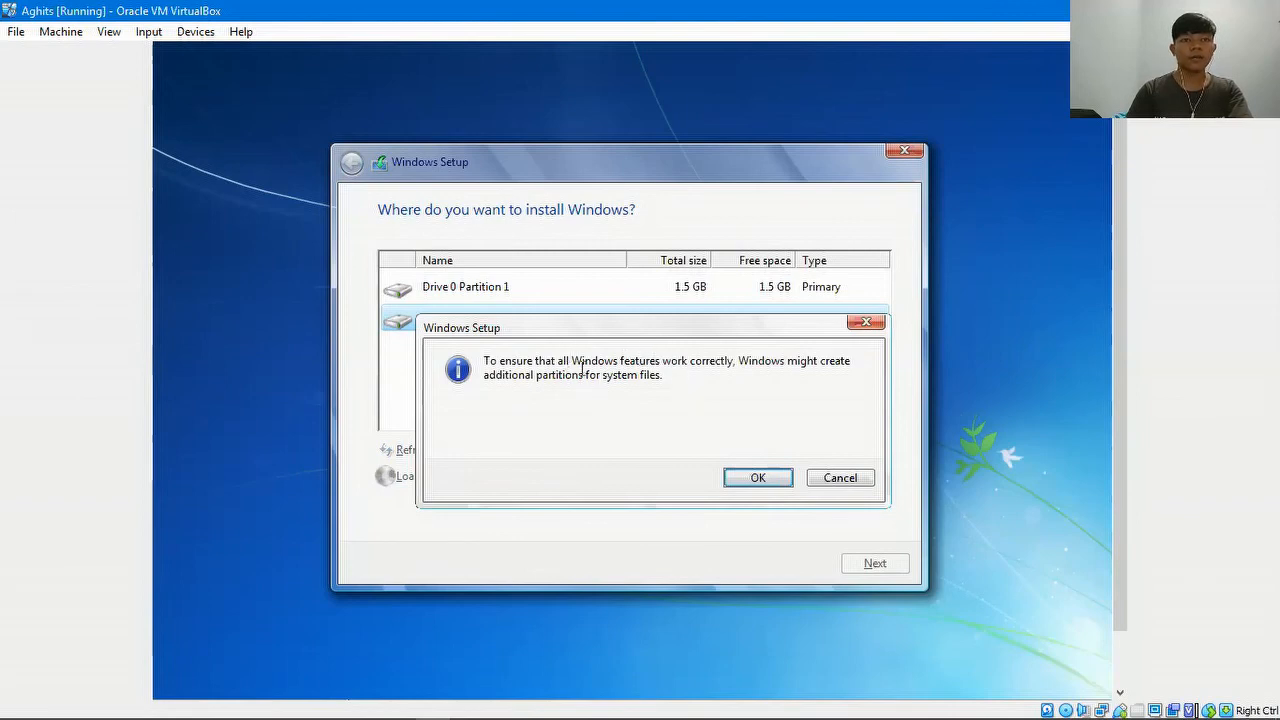
{"action": "left_click", "coordinate": [757, 478]}
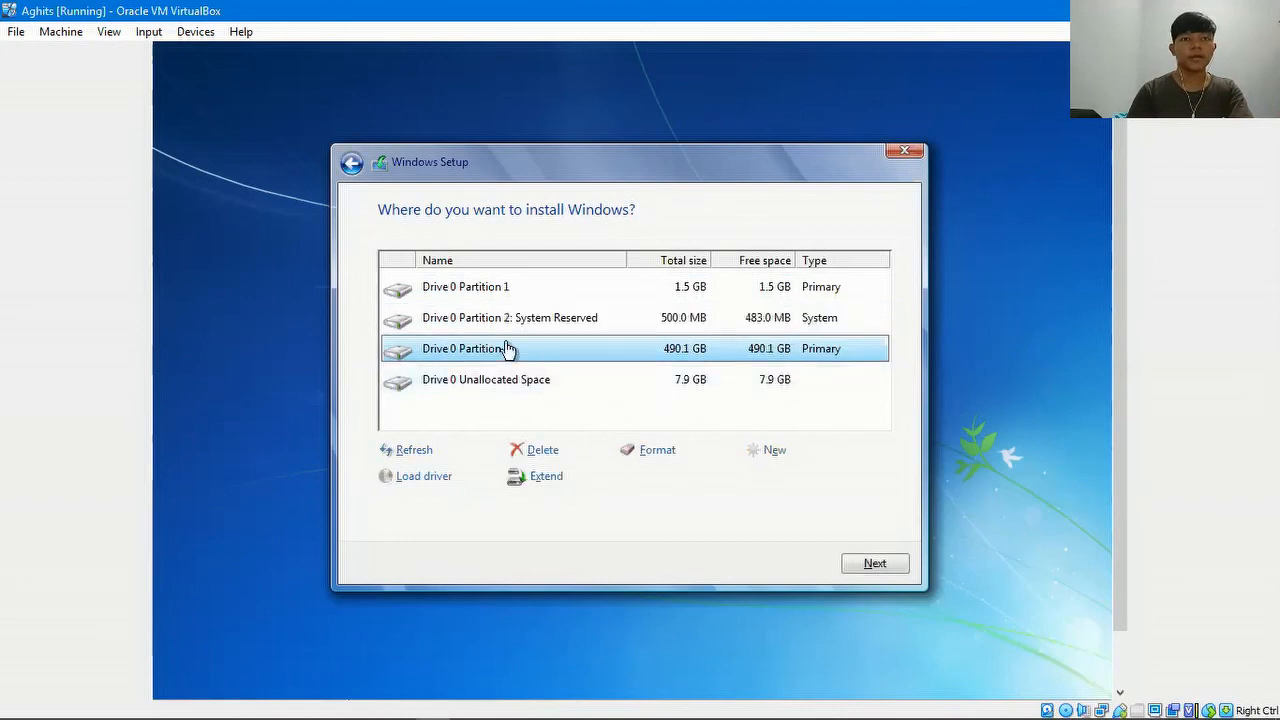
Step: Create another partition from all of Drive 0's remaining unallocated space, 8128 MB in size
{"action": "left_click", "coordinate": [618, 383]}
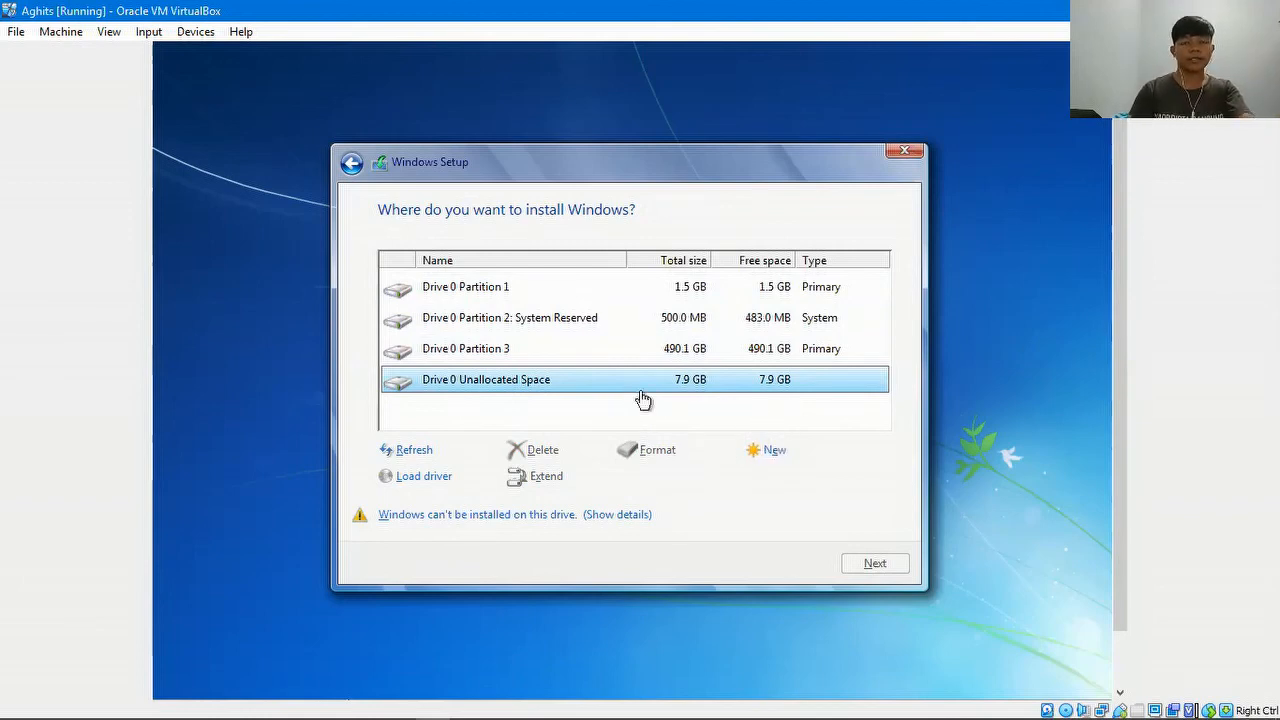
{"action": "left_click", "coordinate": [774, 450]}
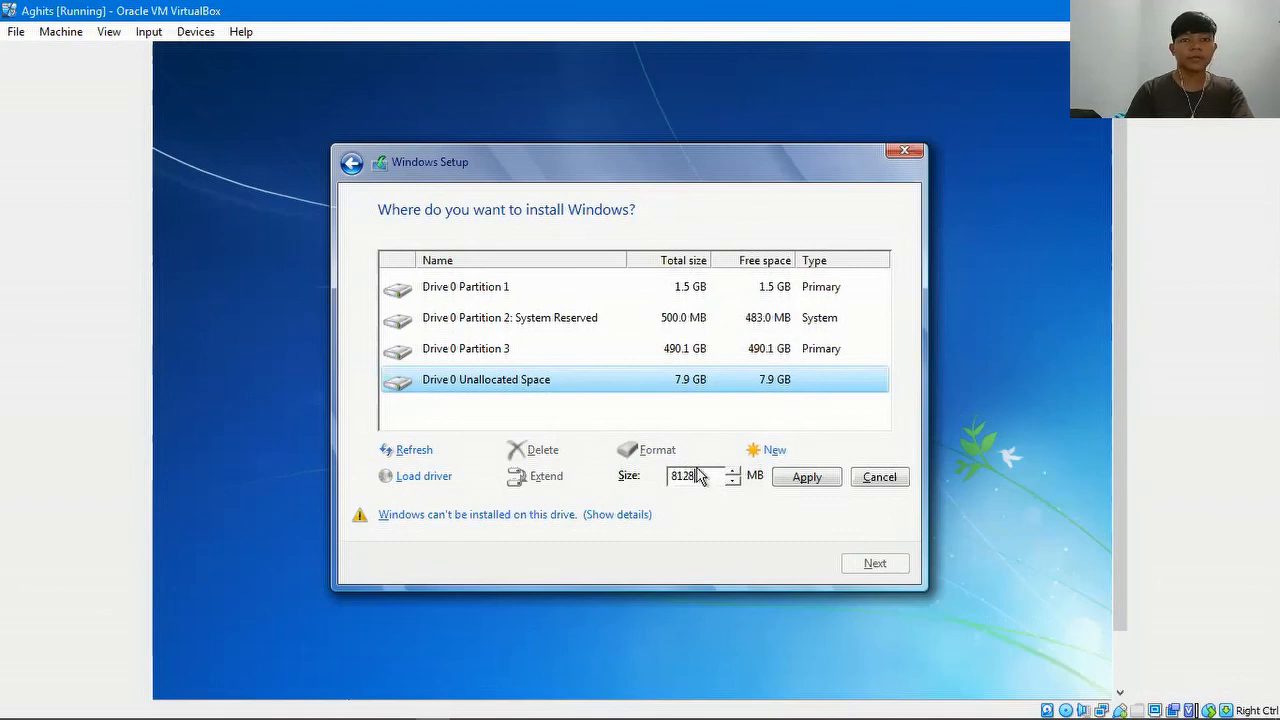
{"action": "left_click", "coordinate": [806, 478]}
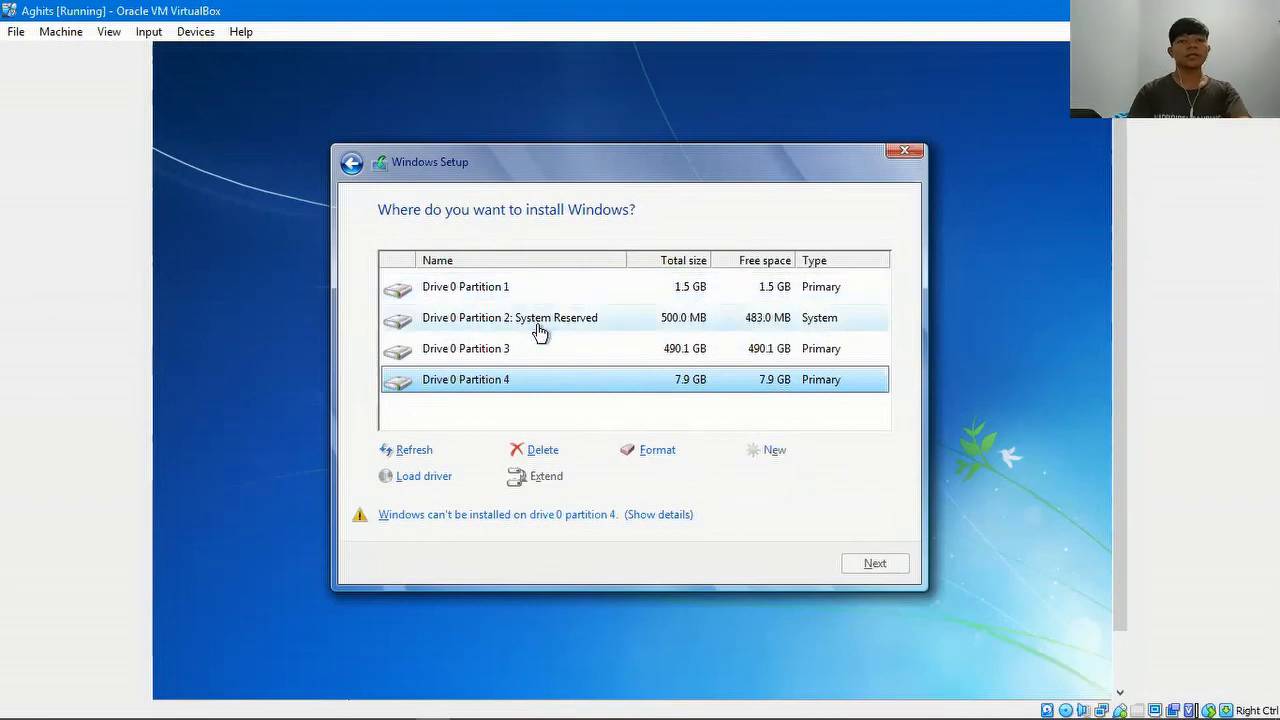
{"action": "left_click", "coordinate": [497, 290]}
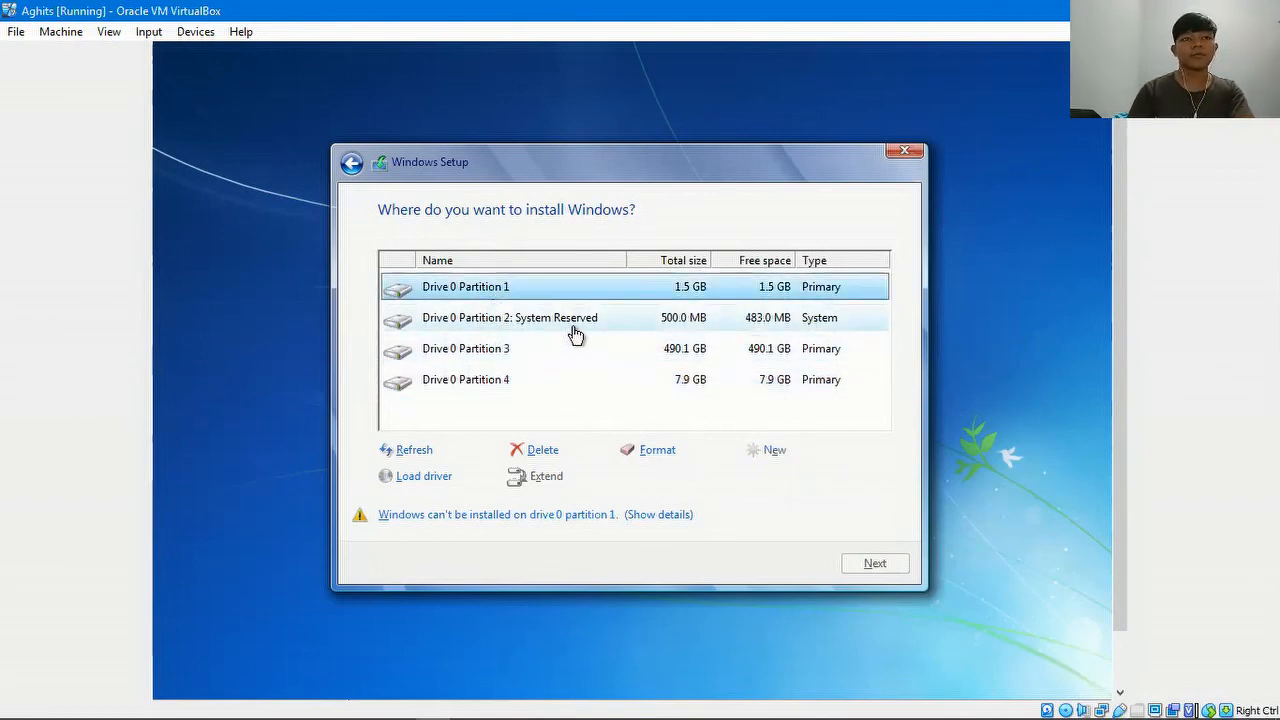
{"action": "left_click", "coordinate": [501, 348]}
{"action": "left_click", "coordinate": [490, 288]}
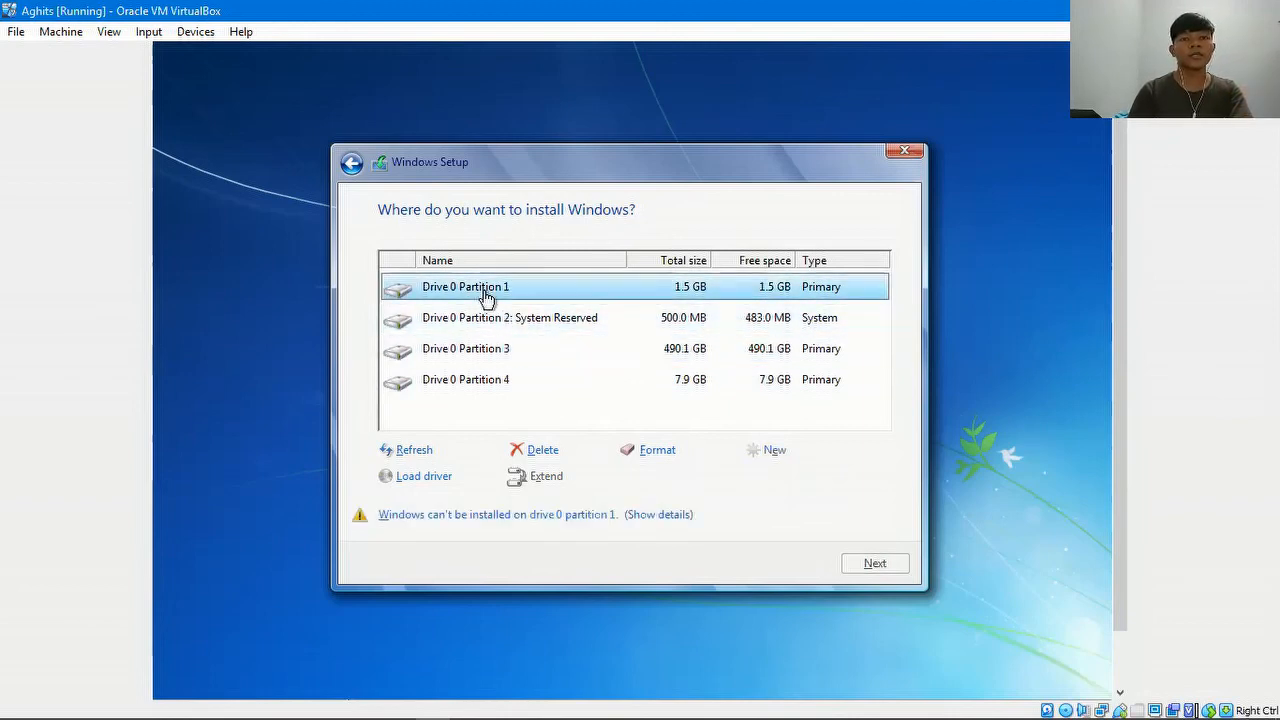